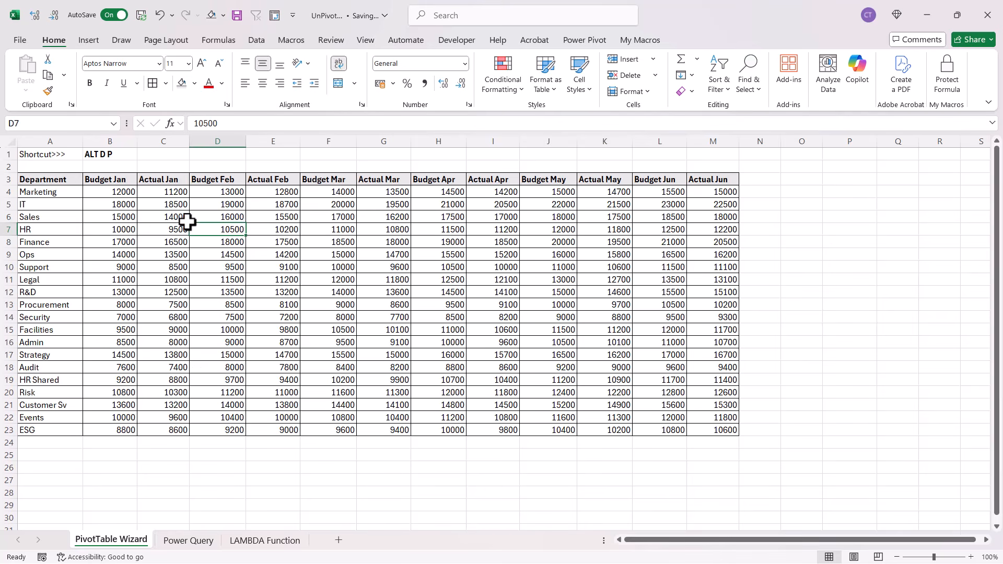
Start the PivotTable and PivotChart Wizard, choosing multiple consolidation ranges with a PivotTable report, and continue to the range selection
click(186, 221)
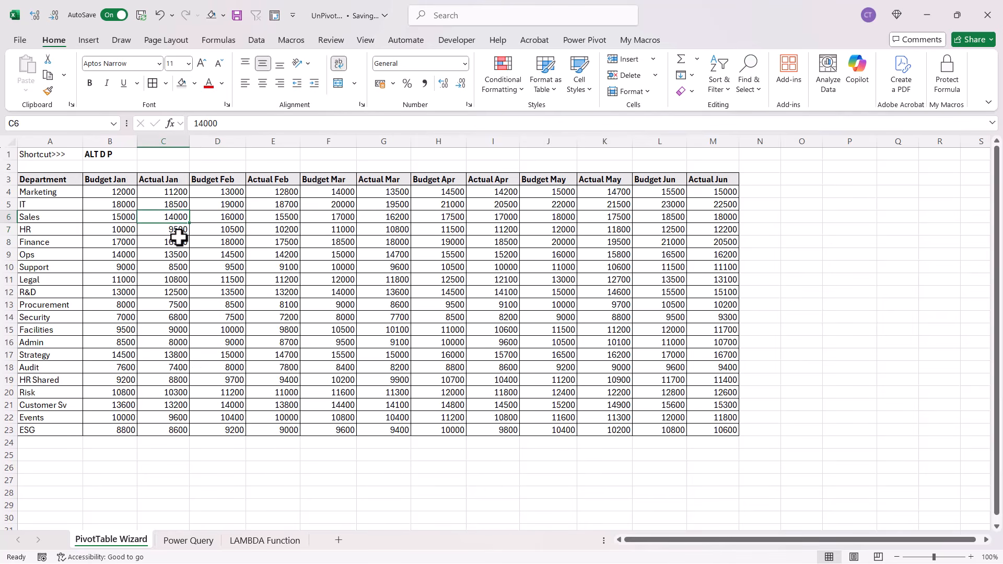
click(217, 241)
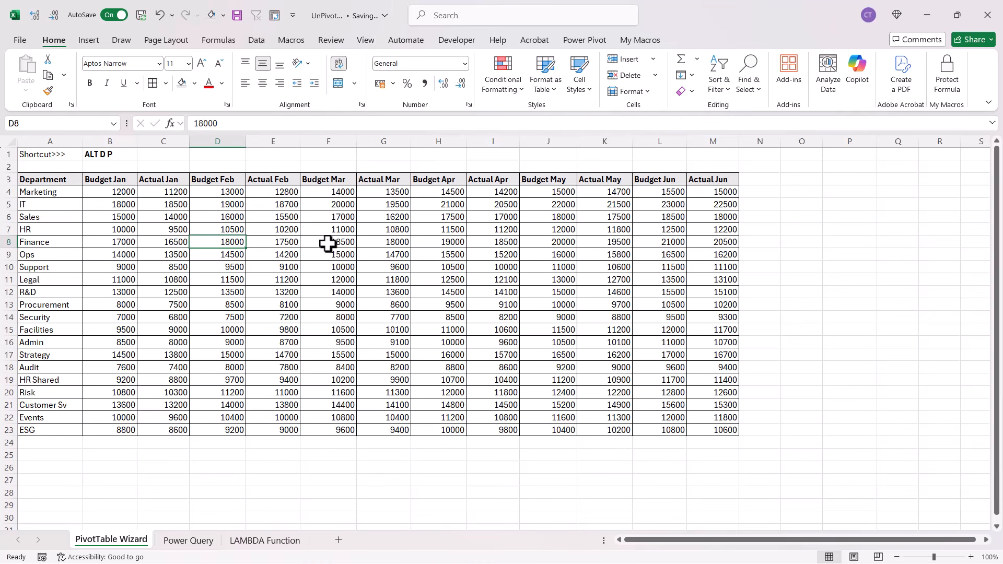
key(alt+d)
key(alt+p)
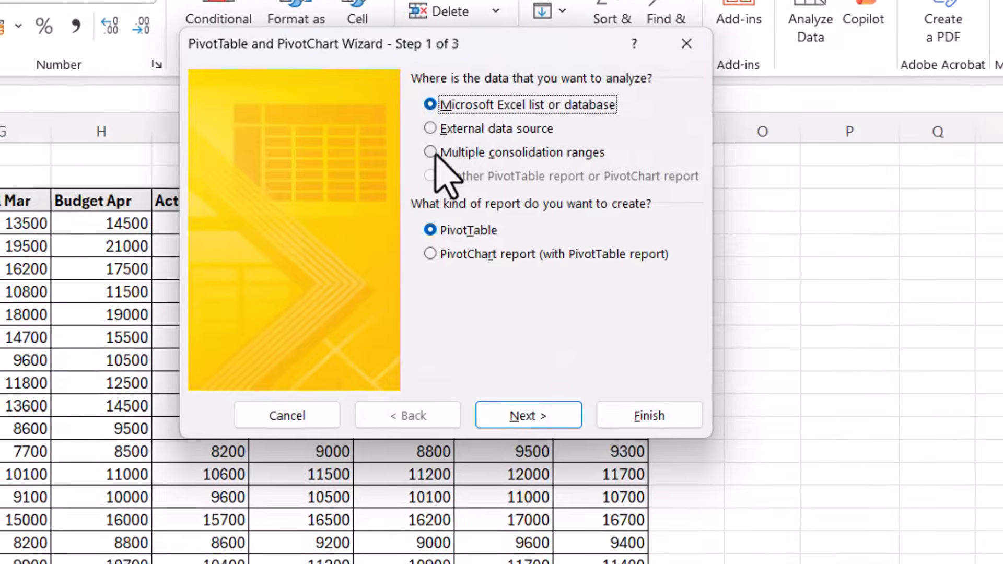
click(431, 153)
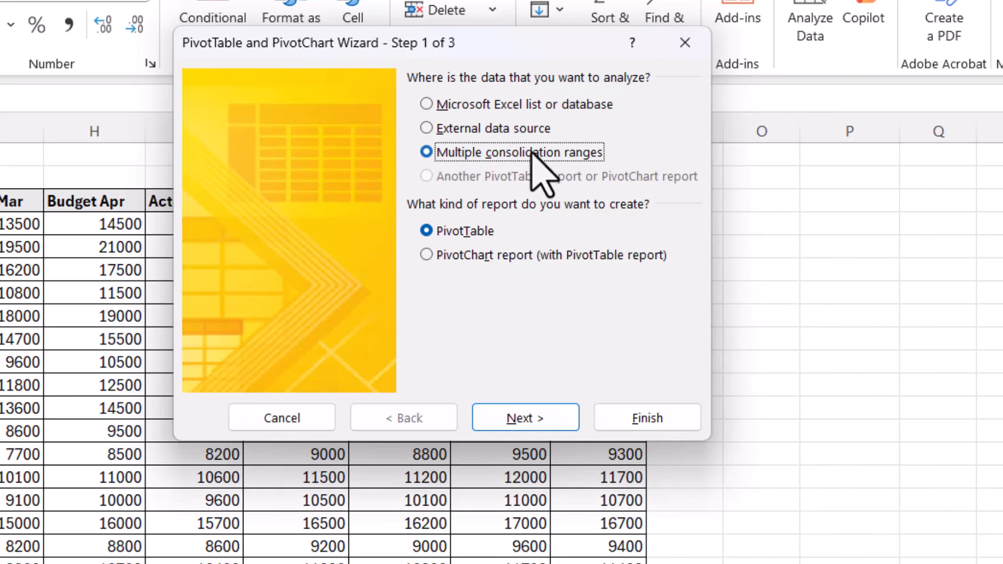
click(533, 421)
click(545, 363)
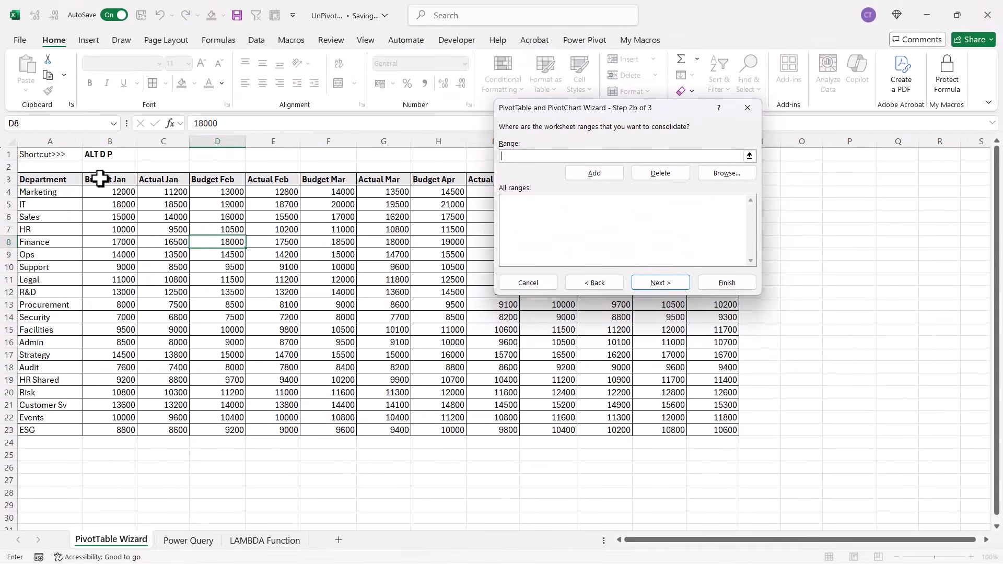
Add the department budget and actual data in A3:M23, including headers, as the range to consolidate
drag(56, 181, 713, 430)
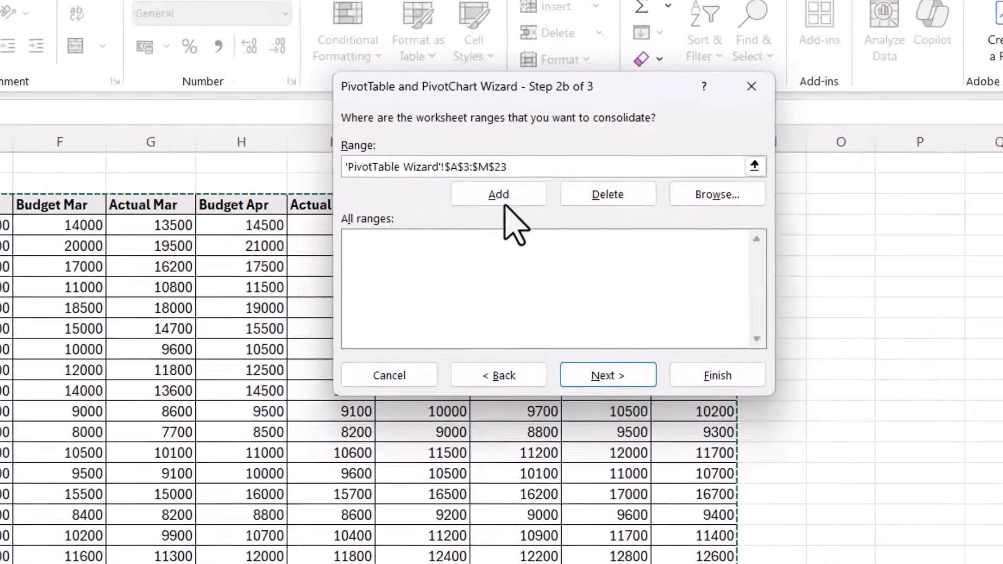
click(593, 173)
click(574, 469)
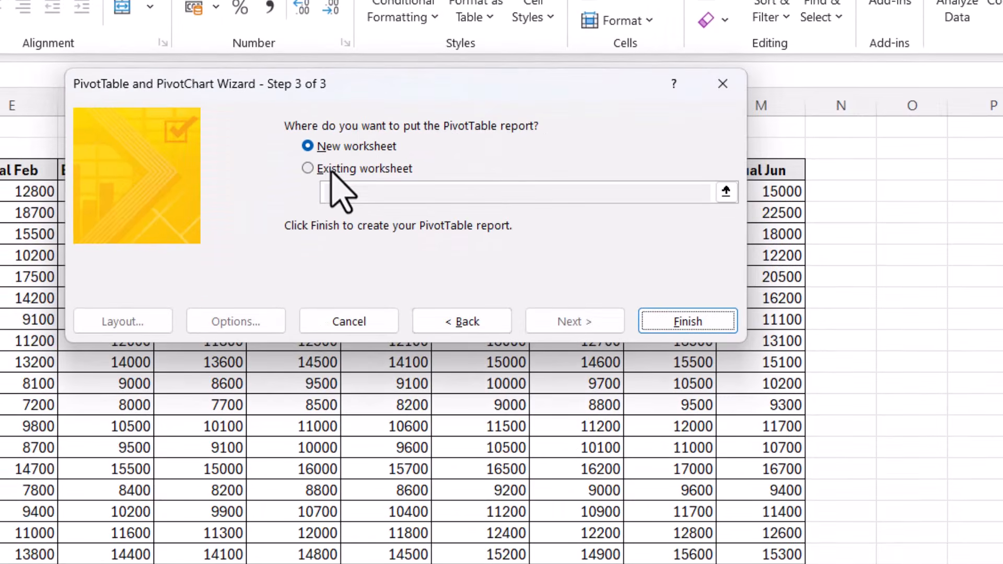
Place the PivotTable report on the existing worksheet at cell O3 and finish the wizard
click(308, 168)
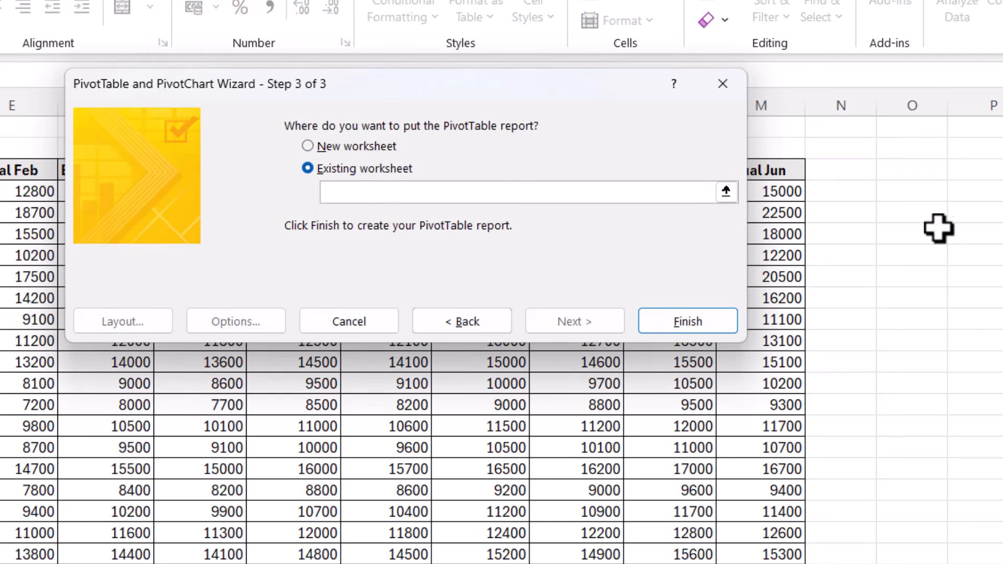
click(922, 175)
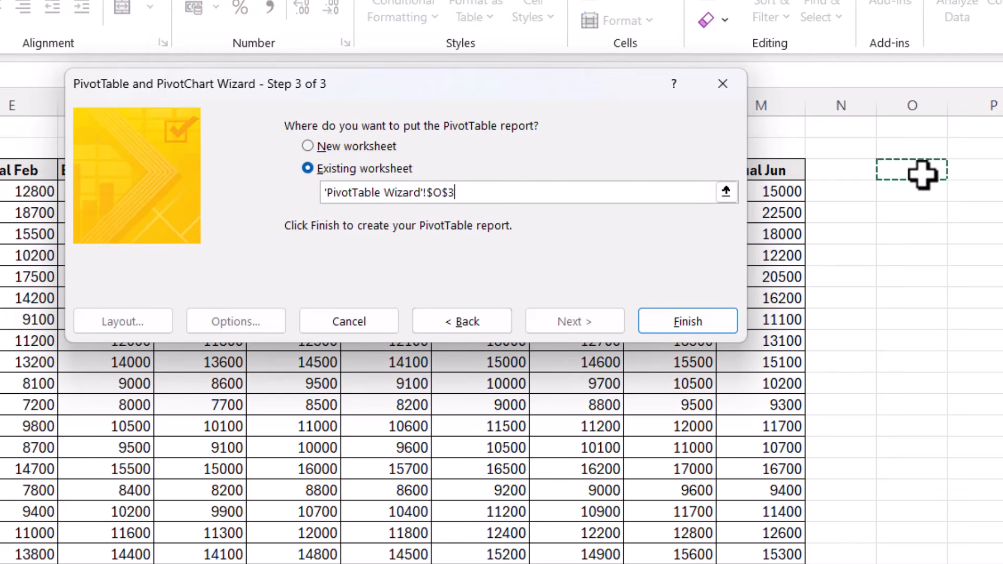
click(679, 321)
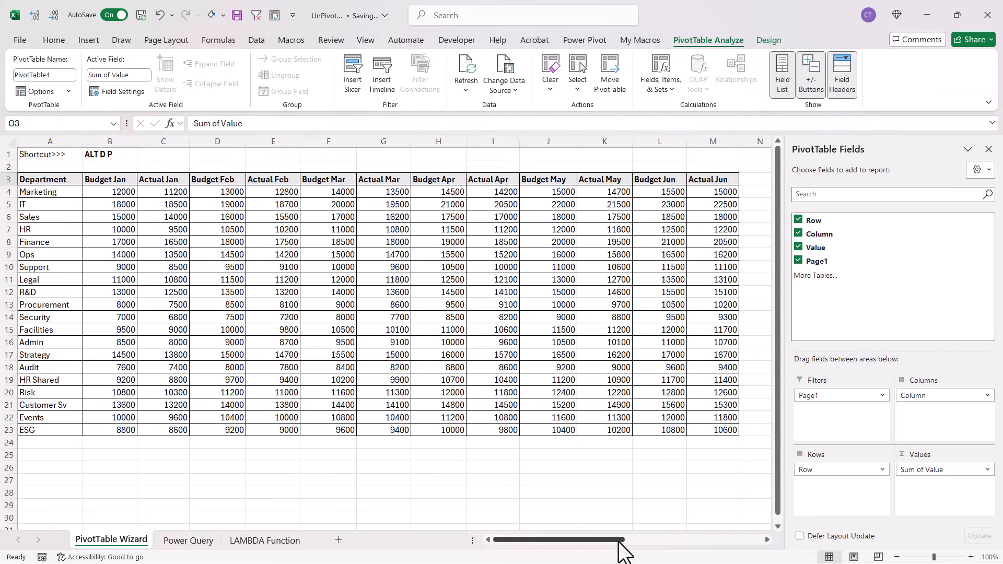
Remove the Row, Column and Page1 fields from the PivotTable layout and extract the remaining total's details to a new sheet
drag(617, 540, 750, 549)
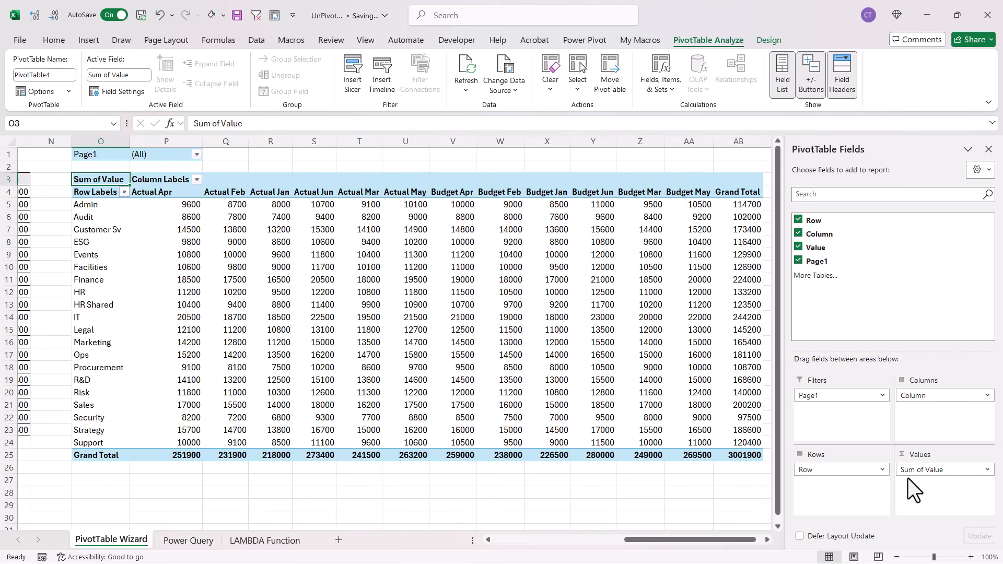
drag(919, 395, 882, 329)
drag(808, 470, 888, 314)
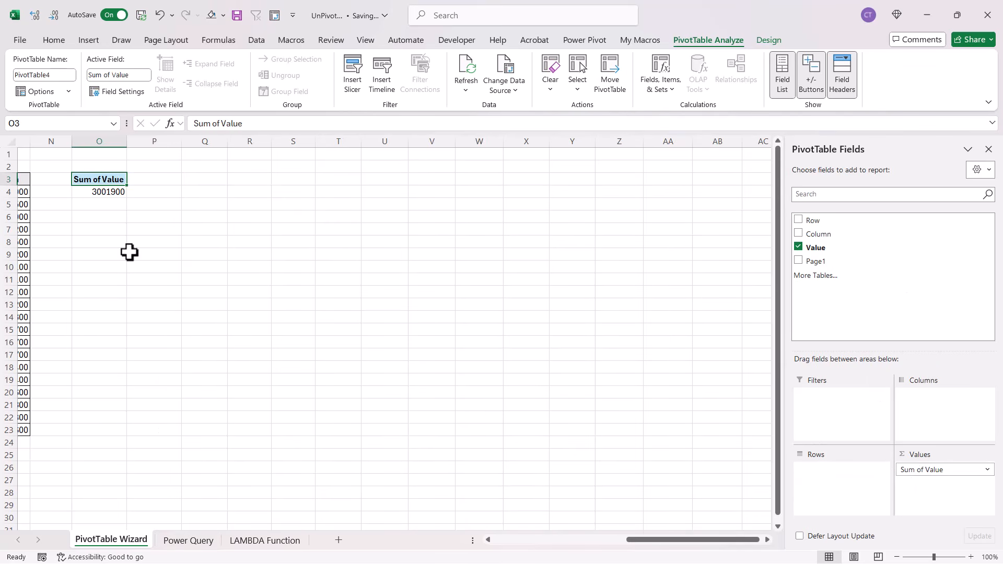
double_click(99, 192)
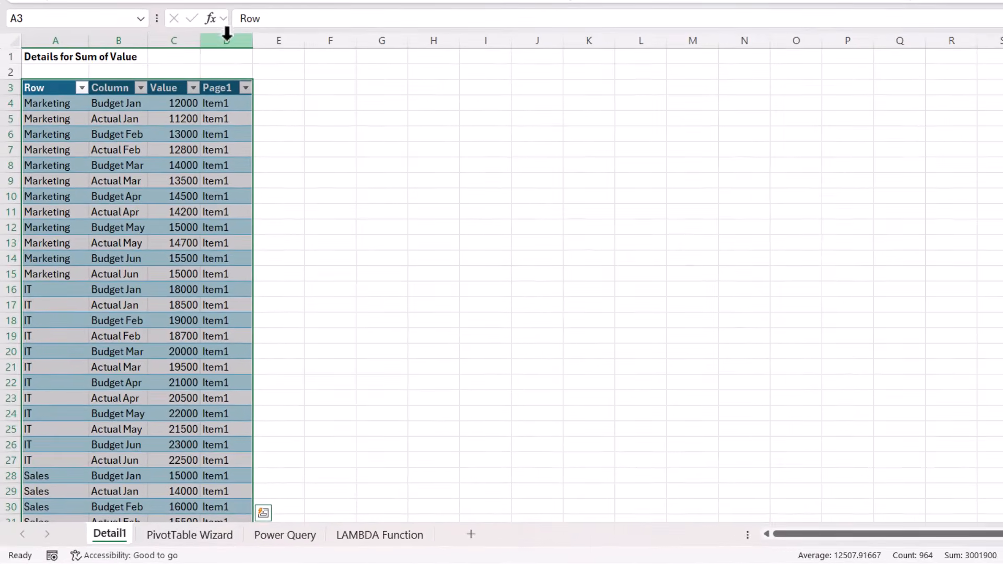
Delete the Page1 column from the extracted details table
click(183, 141)
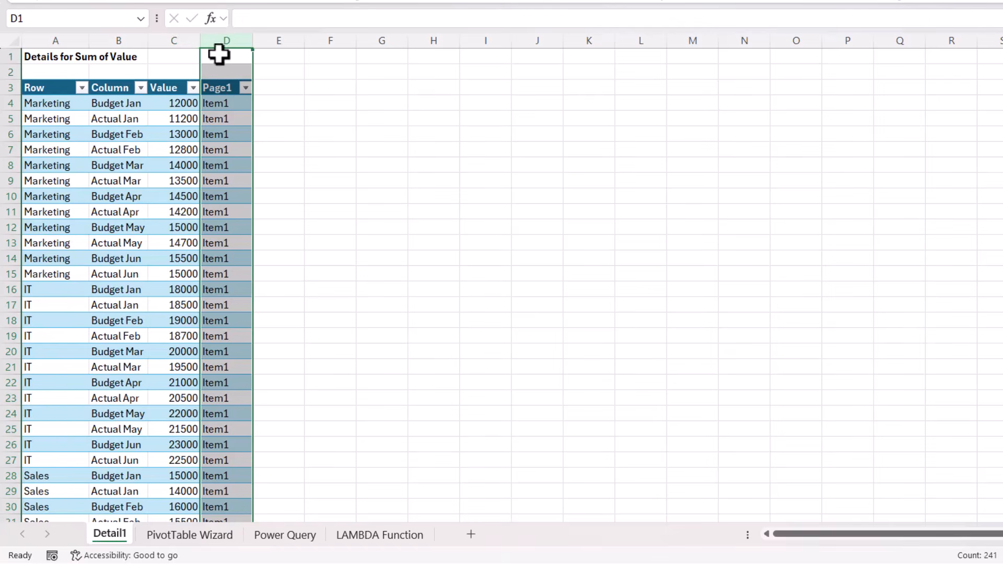
right_click(223, 37)
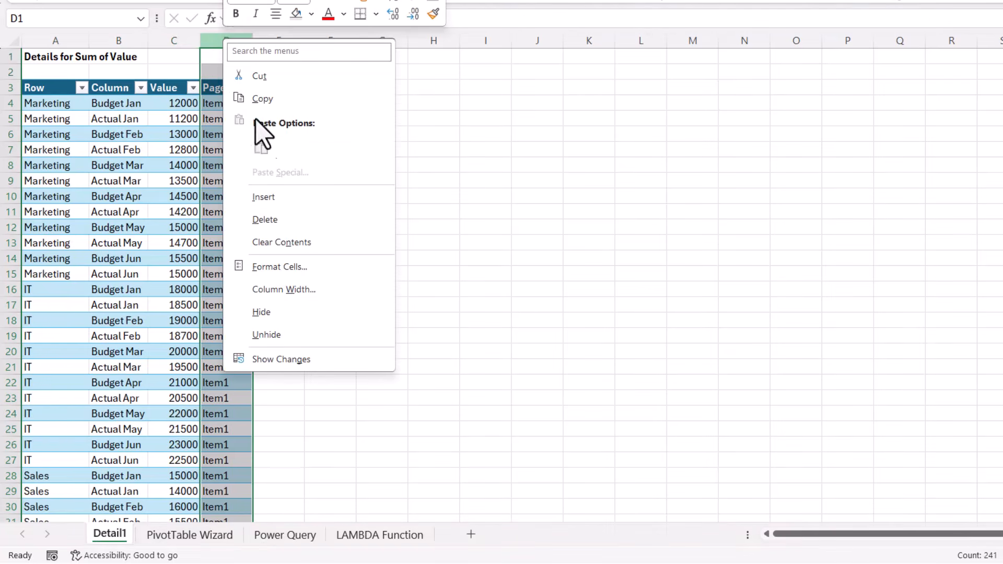
click(270, 220)
Insert two blank columns before the Value column in the details table
click(109, 107)
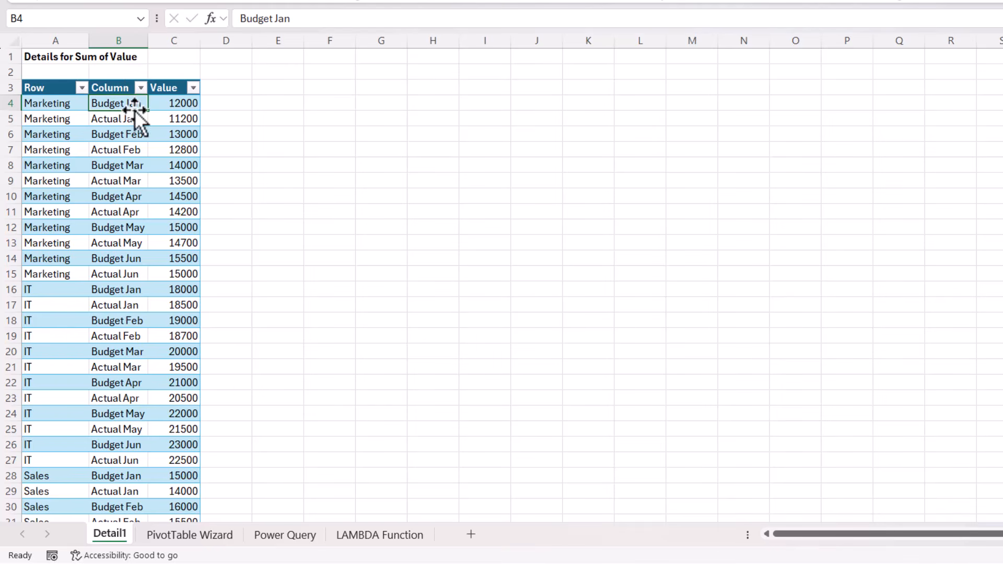
click(177, 123)
drag(167, 37, 215, 40)
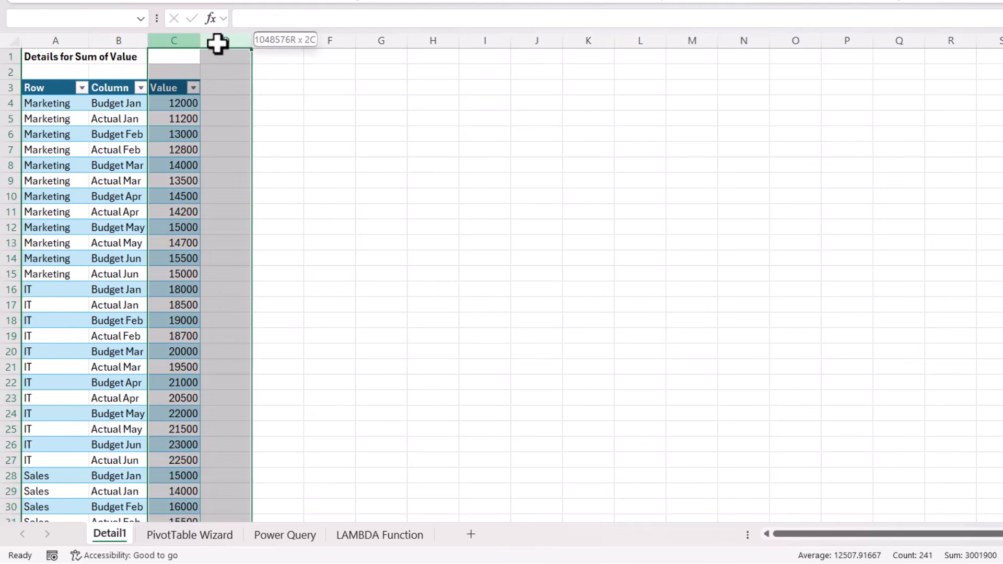
right_click(215, 40)
click(268, 199)
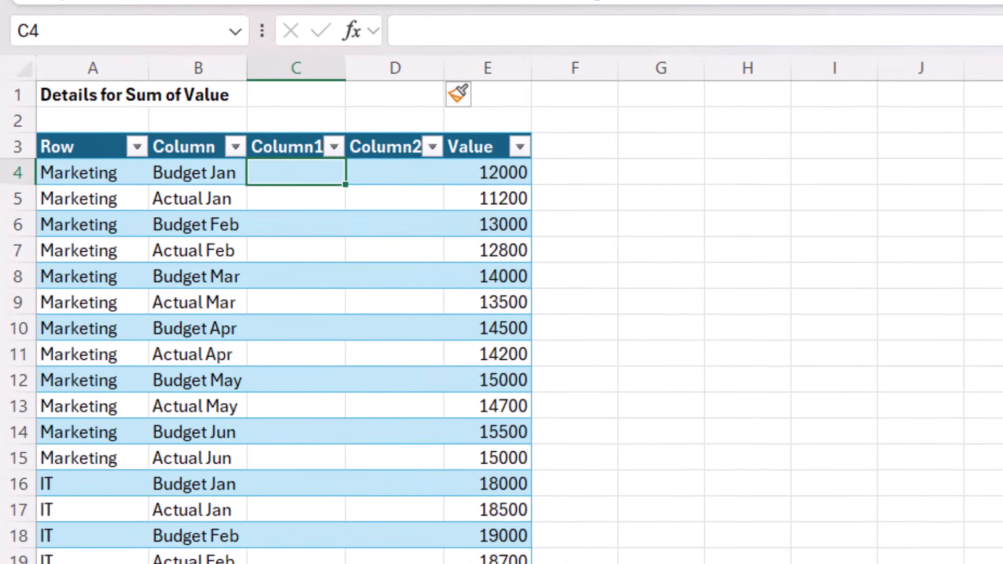
Enter Budget in C4 and Flash Fill the rest of Column1 with the budget or actual labels
text(Budget)
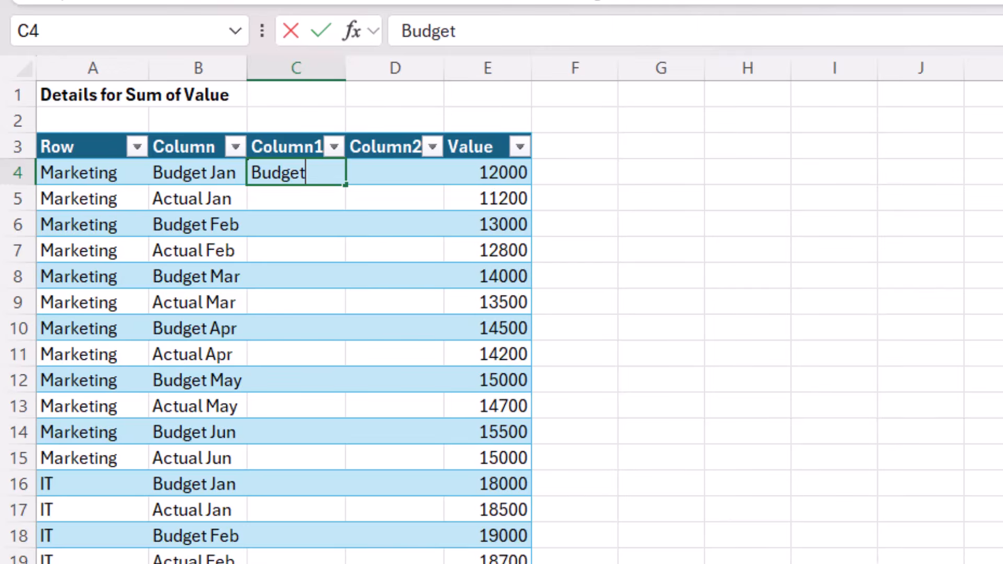
key(ctrl+Return)
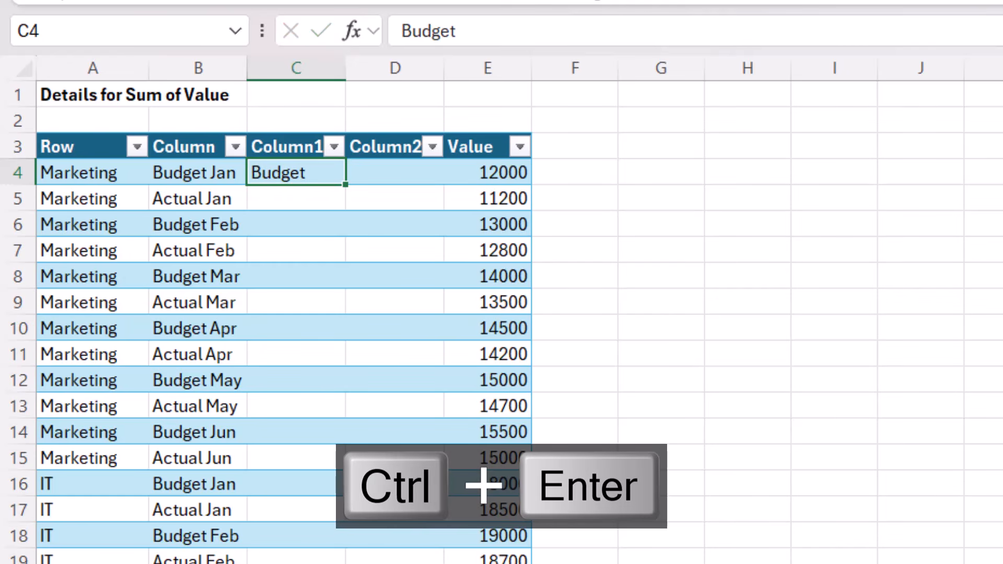
key(ctrl+e)
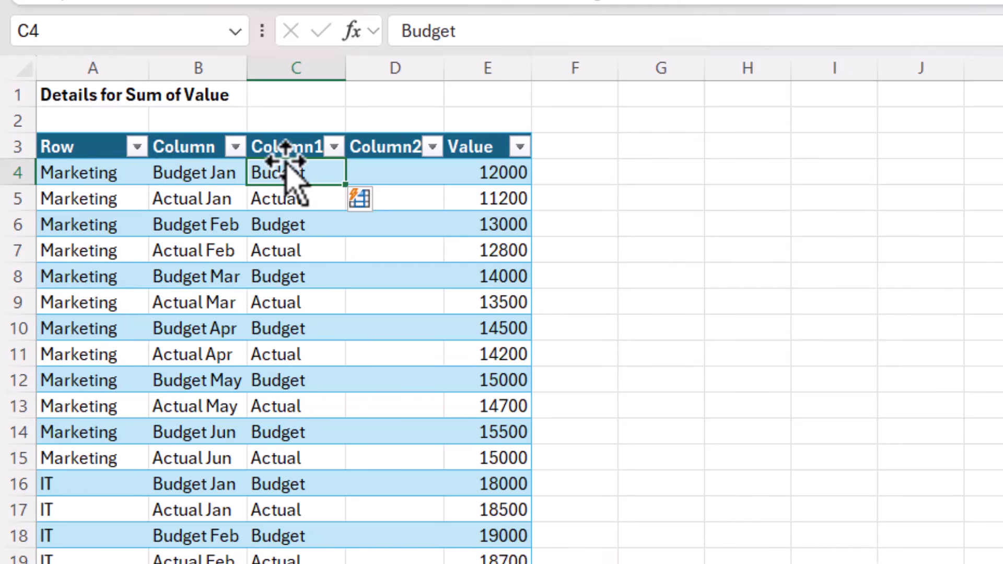
Enter Jan in D4 and Flash Fill the rest of Column2 with the months
click(393, 164)
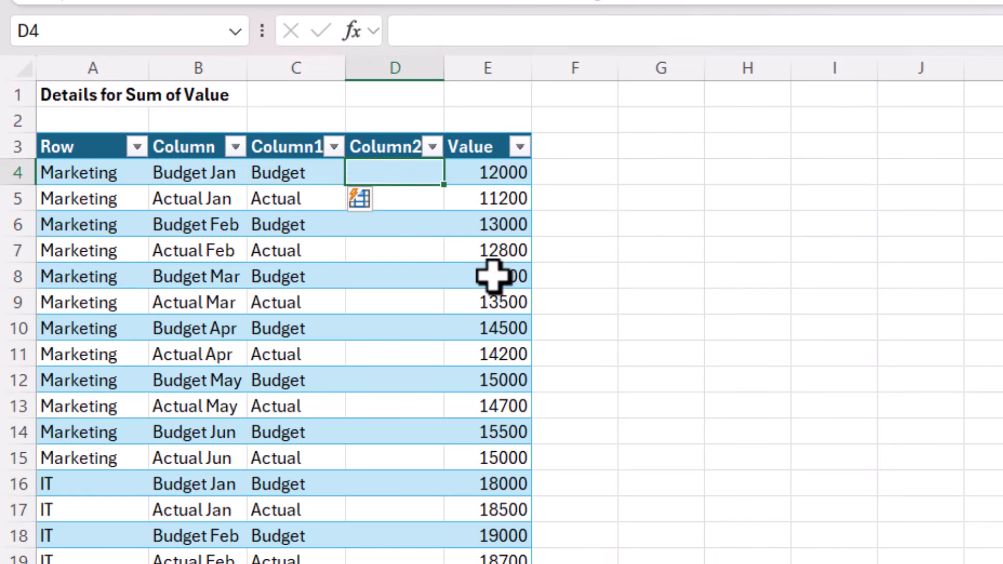
key(F2)
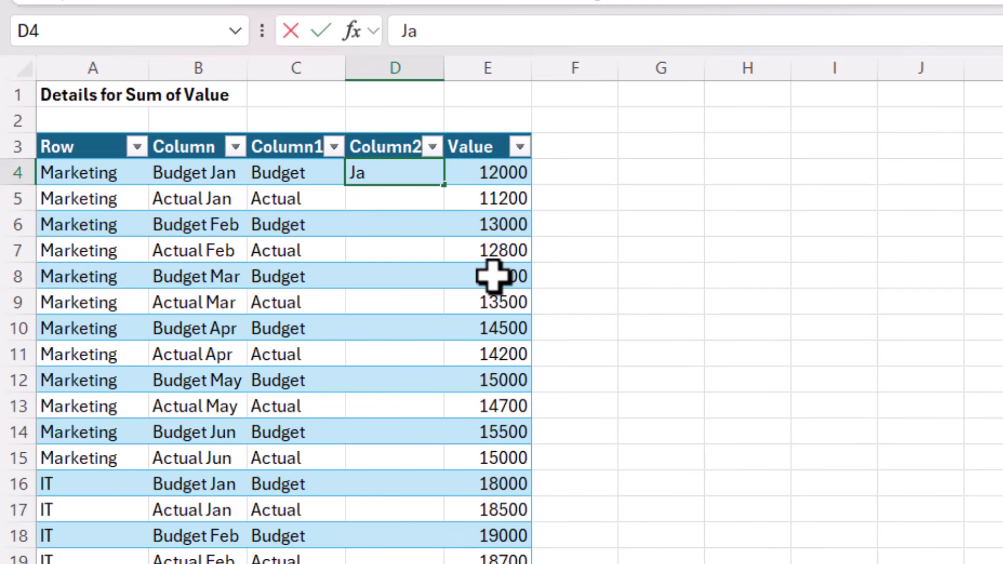
key(ctrl+Return)
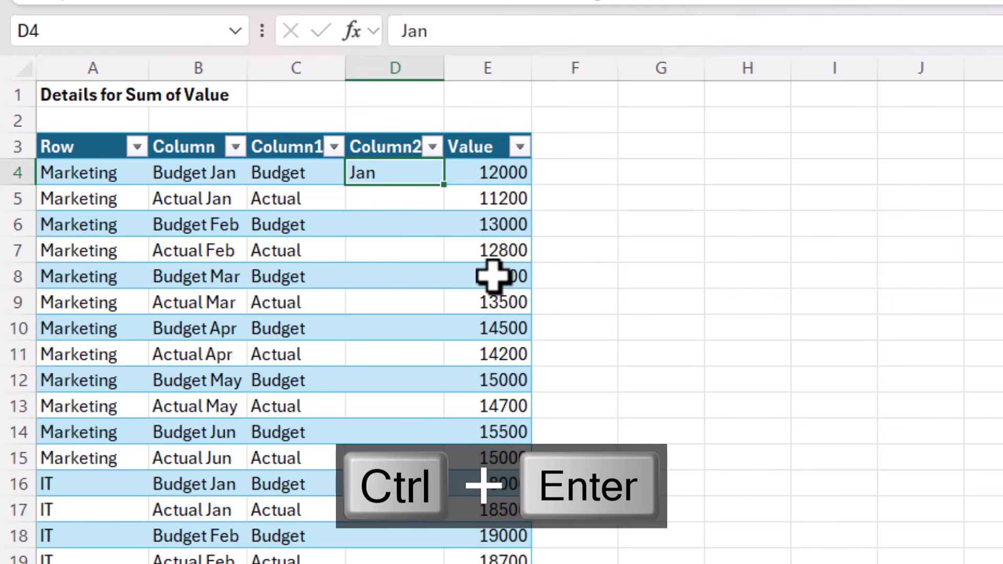
key(ctrl+e)
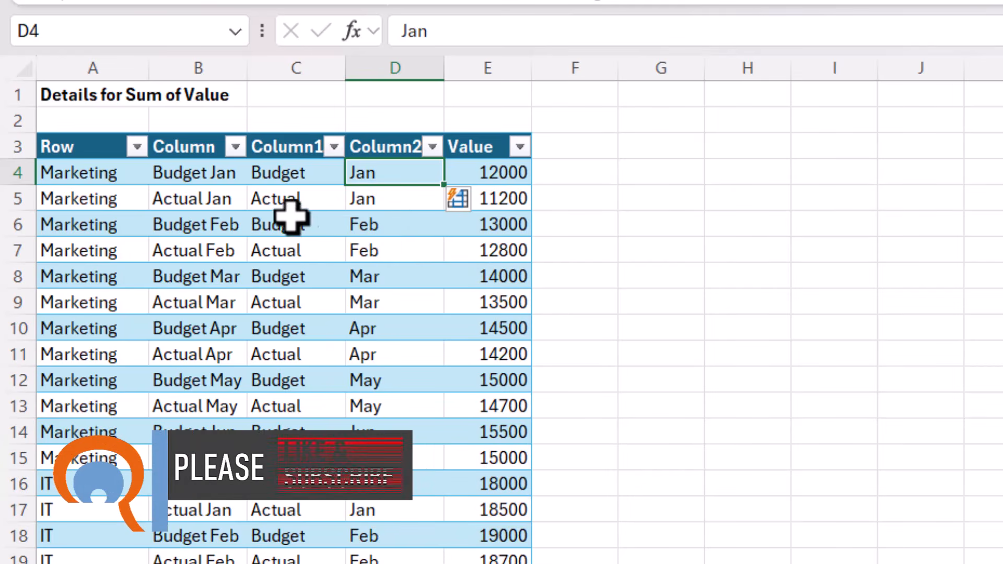
Delete the original combined Column field, column B, from the details table
click(193, 62)
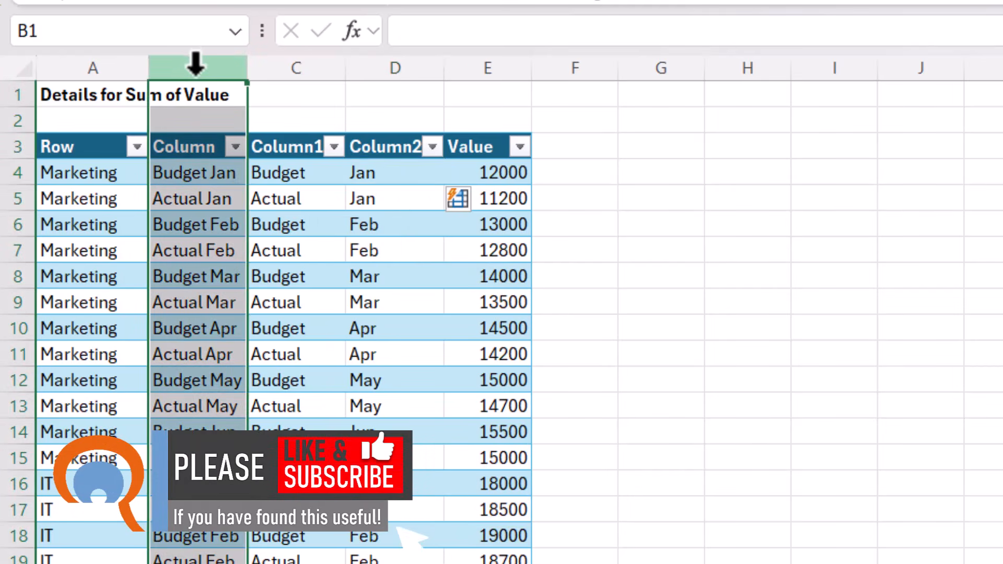
right_click(199, 65)
click(239, 380)
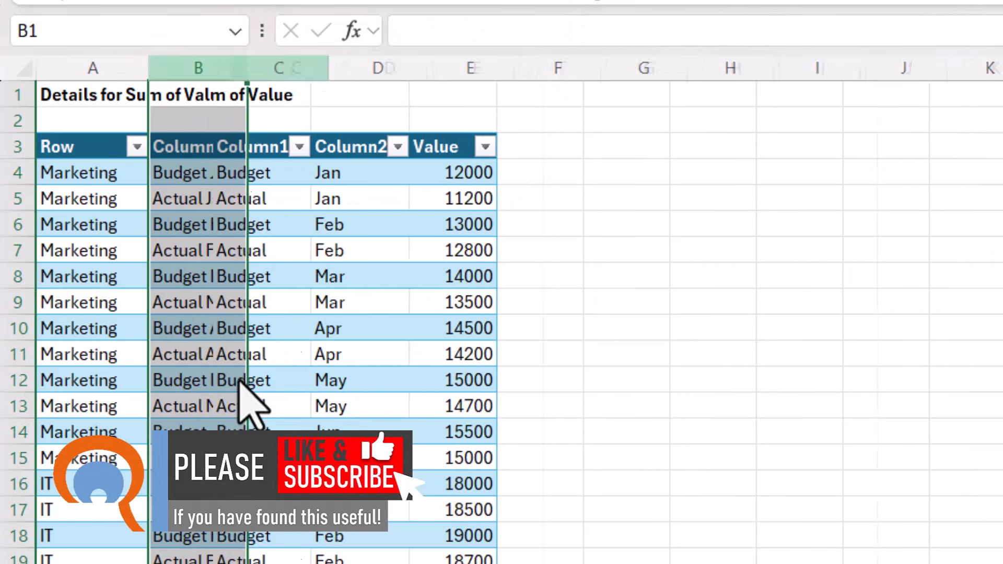
Rename the Column1 header as Type and the Column2 header as Mth
click(188, 149)
text(T)
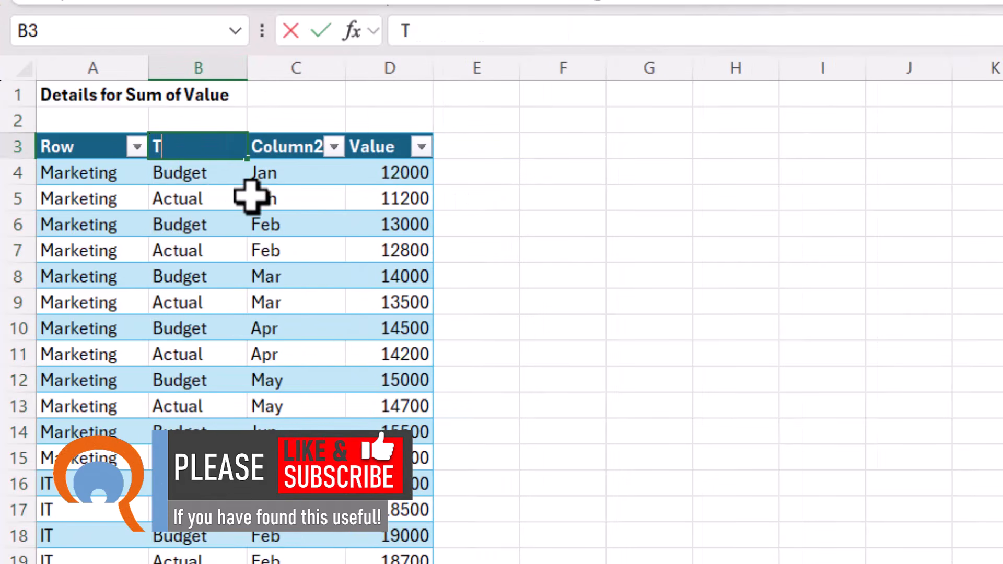
text(ype)
key(Tab)
text(Mth)
click(340, 331)
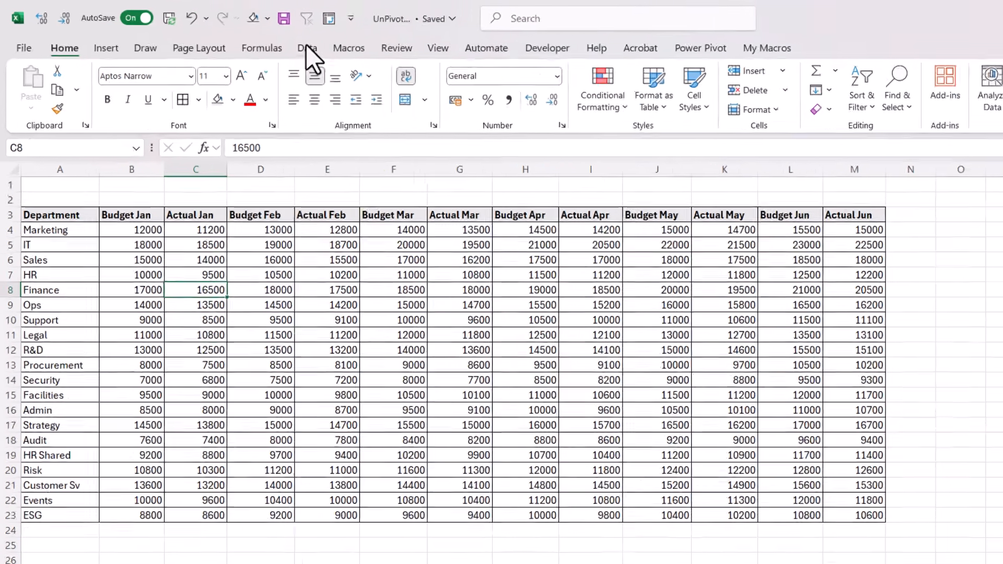
Load the Power Query sheet's A3:M23 range into the Power Query Editor as a table with headers
click(256, 40)
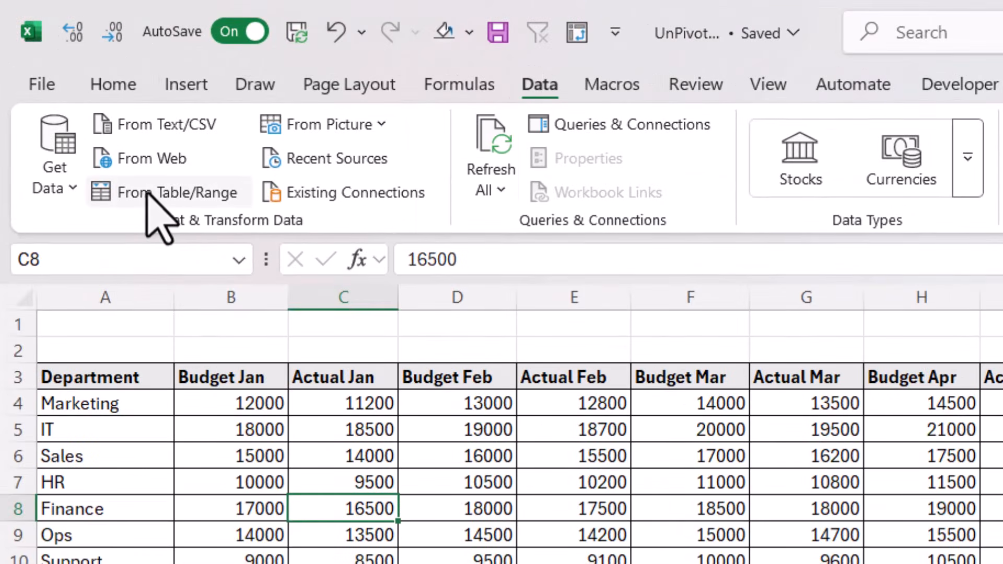
click(168, 193)
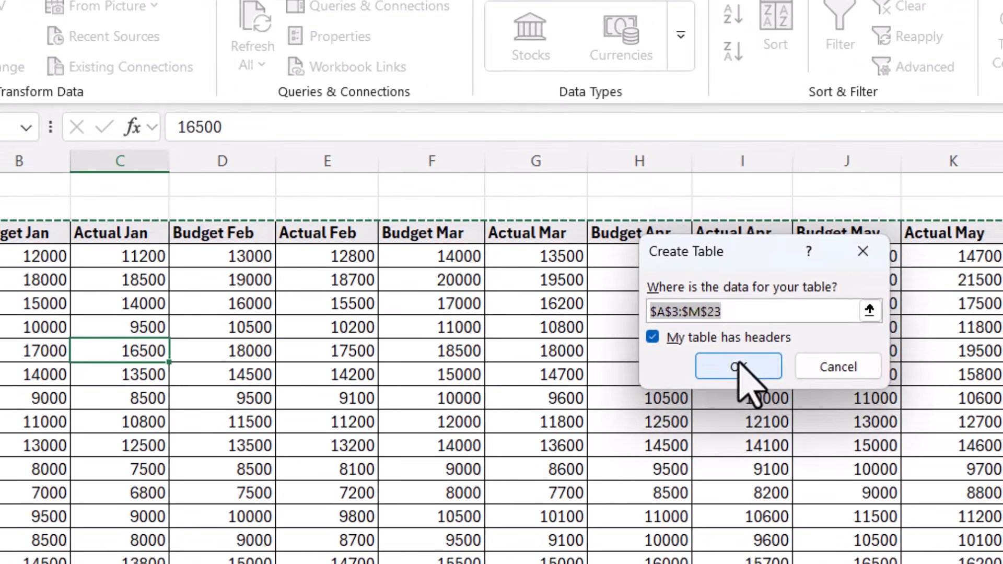
click(815, 410)
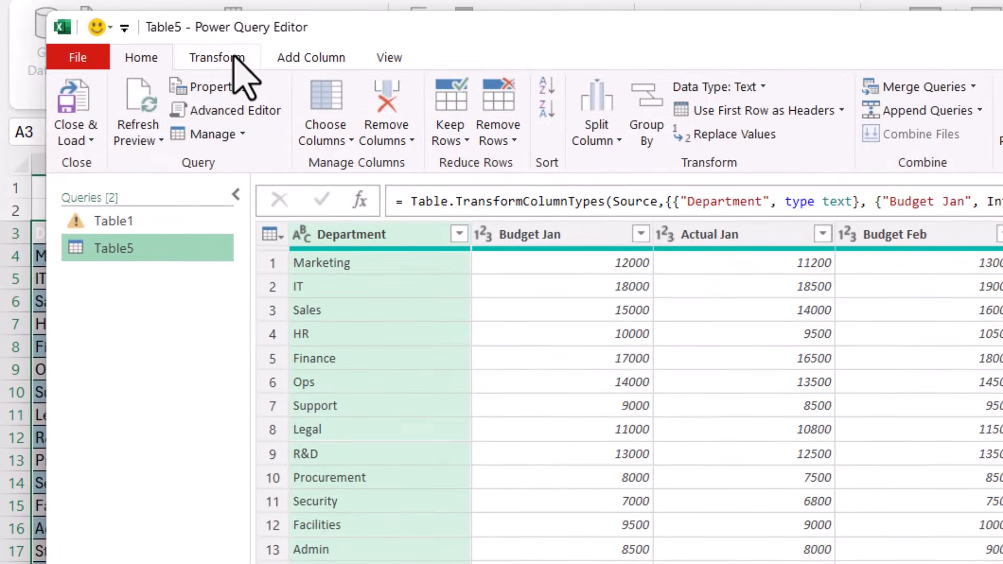
Unpivot all month columns from Budget Jan through Actual Jun into attribute-value pairs, keeping Department as is
click(234, 55)
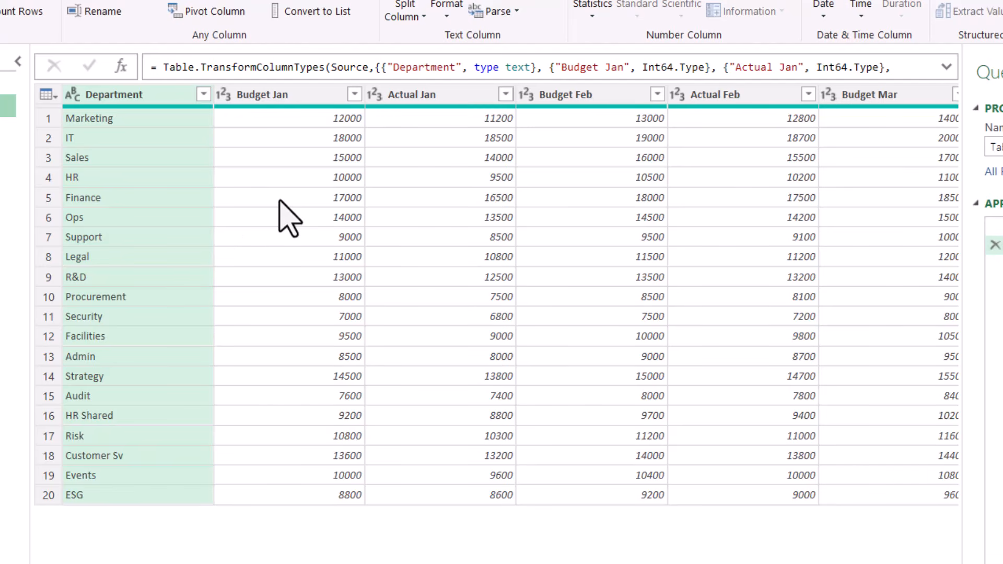
click(279, 199)
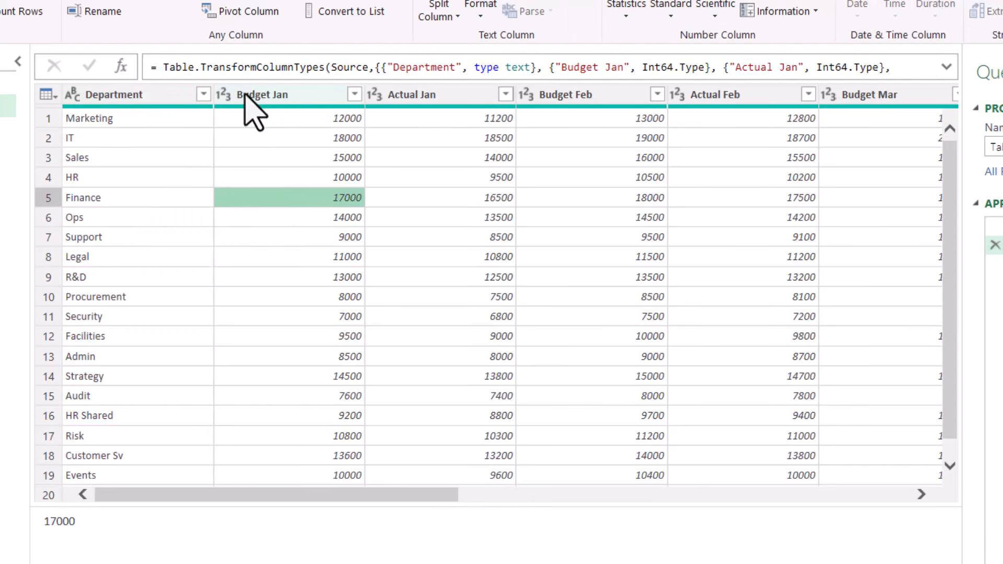
drag(246, 99, 265, 106)
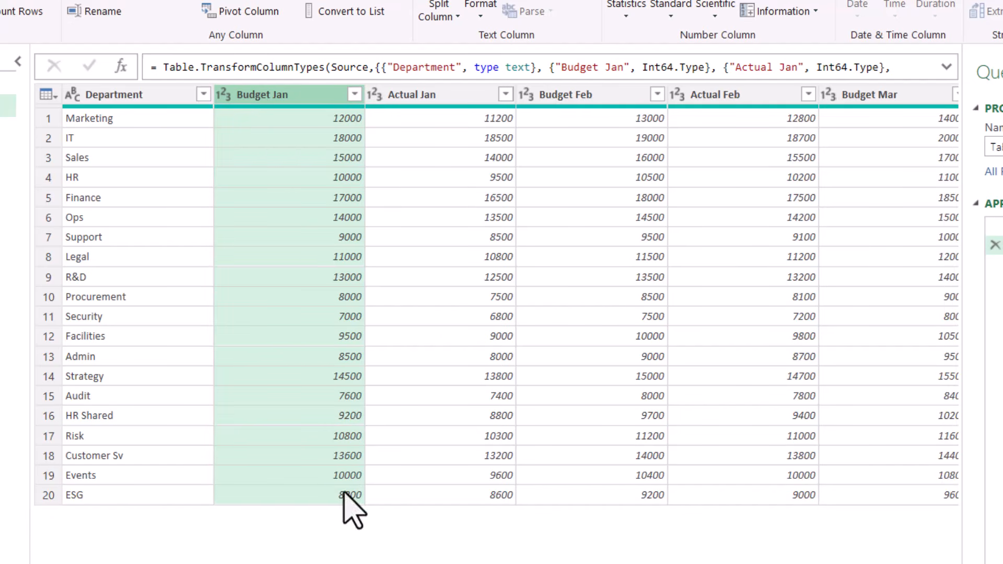
scroll(509, 295, right, 10)
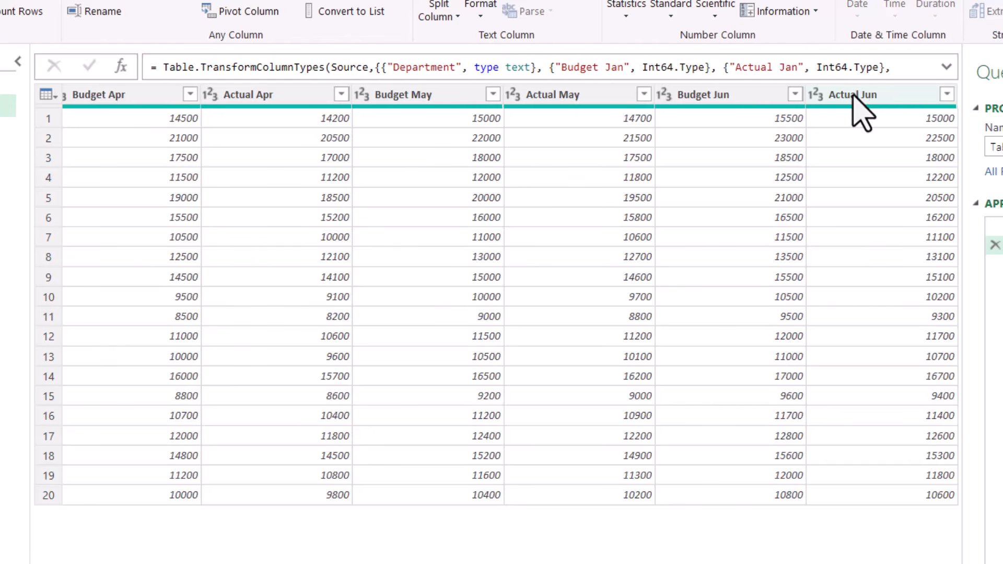
shift+click(854, 94)
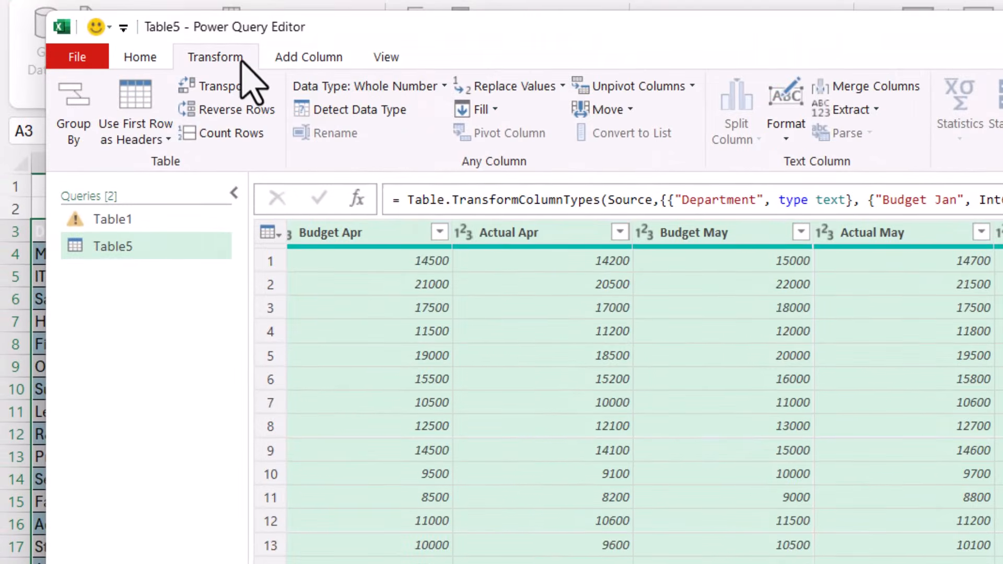
click(647, 85)
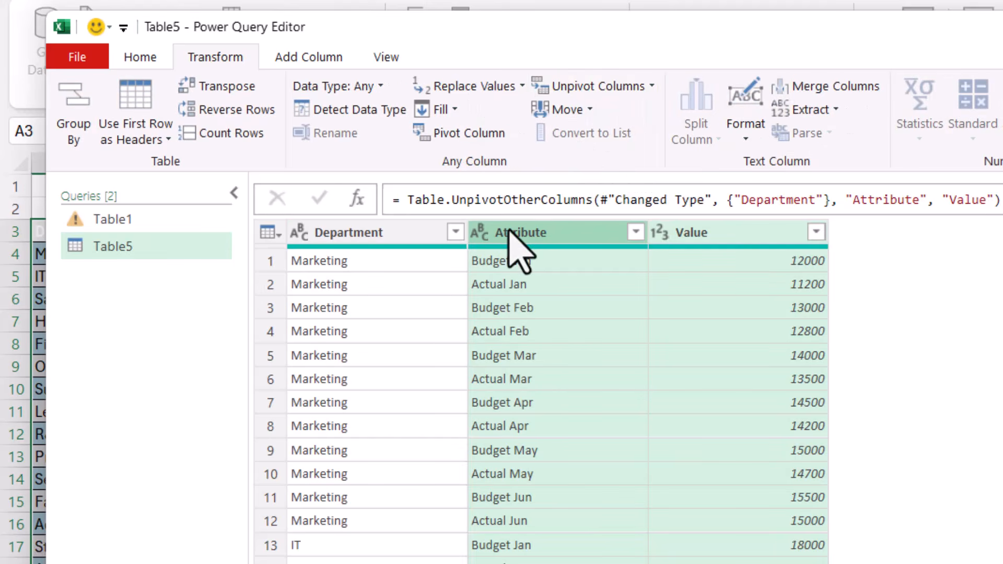
Split the Attribute column by the Space delimiter at each occurrence
click(509, 231)
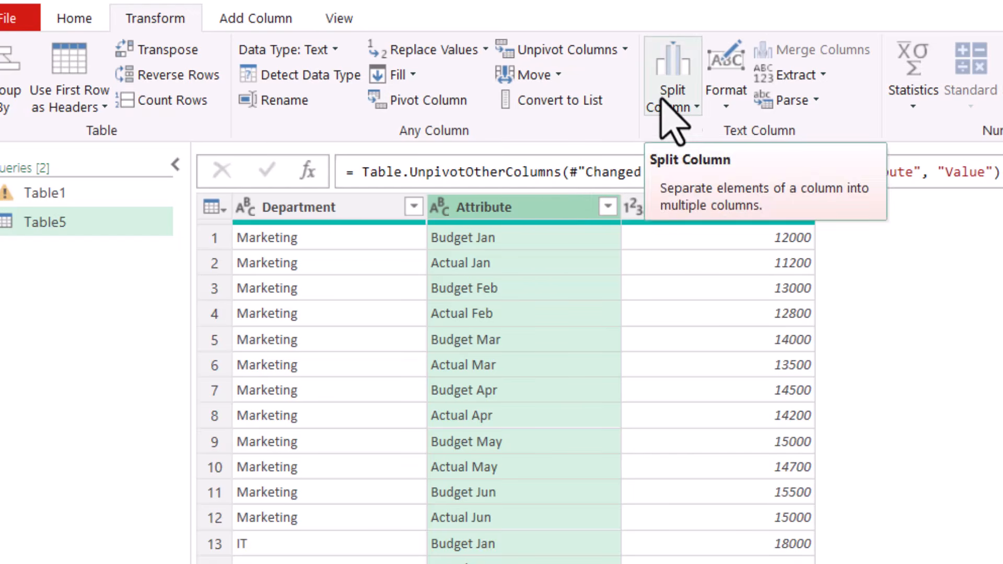
click(685, 98)
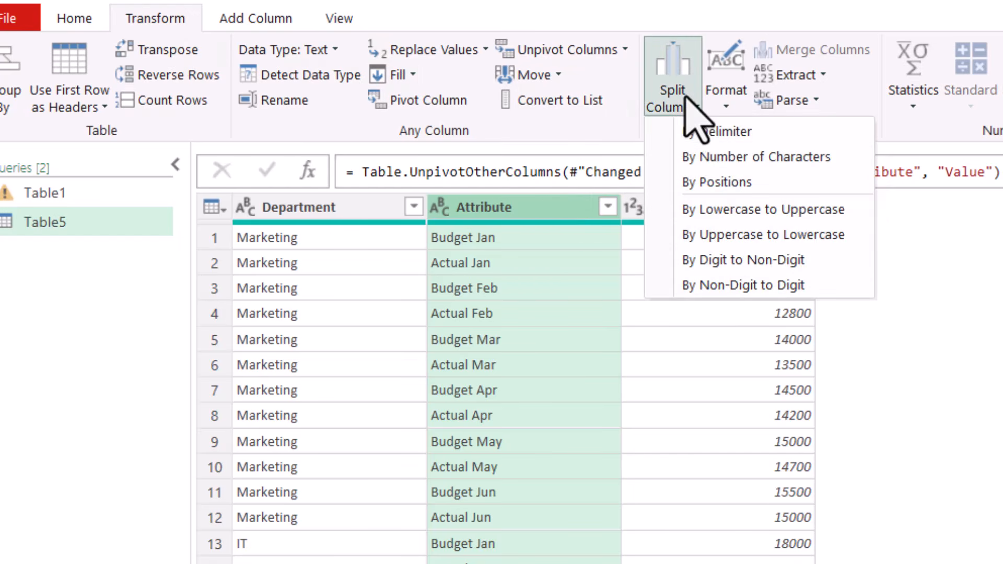
click(686, 129)
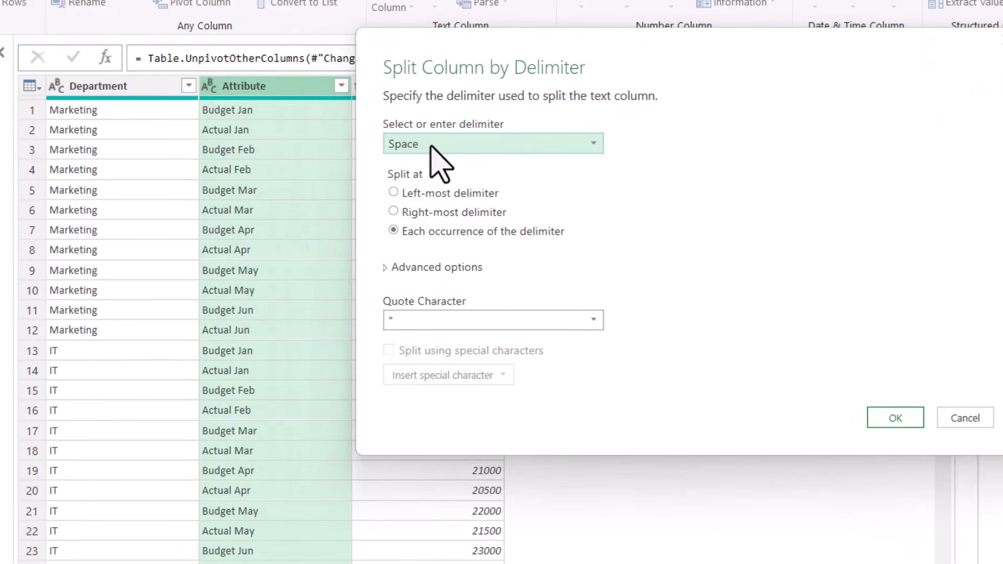
click(882, 418)
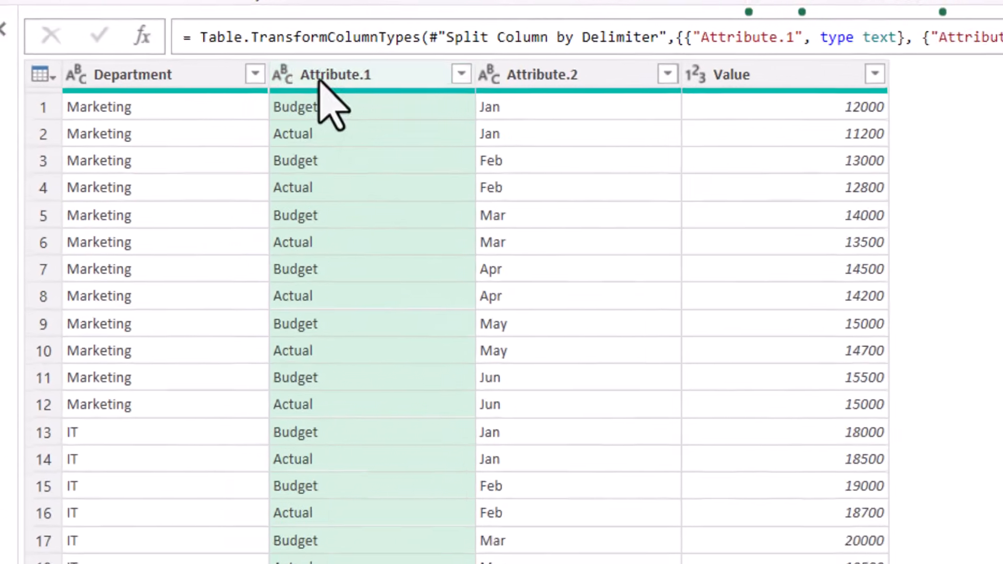
Rename the Attribute.1 column as Type and the Attribute.2 column as Month
double_click(320, 76)
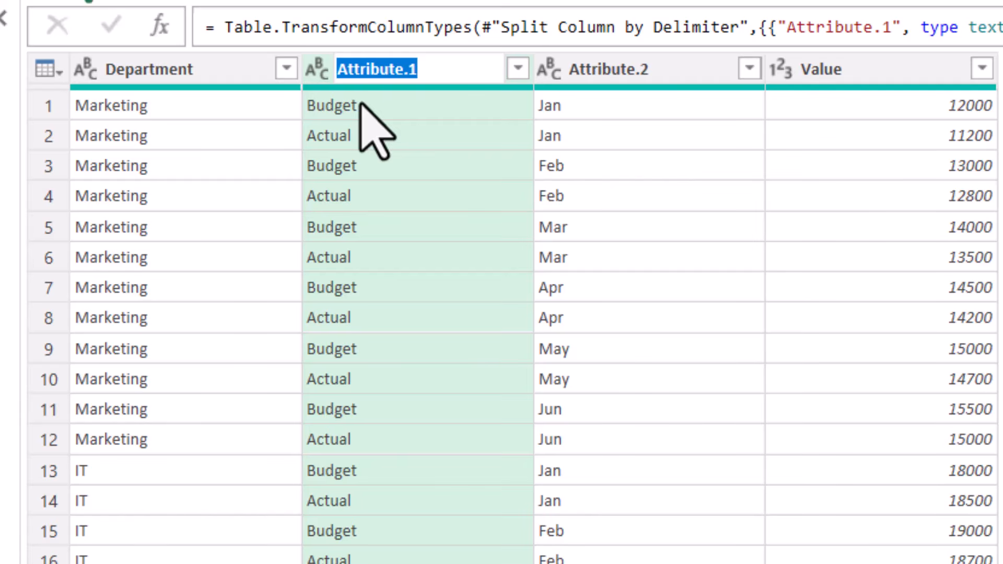
text(Type)
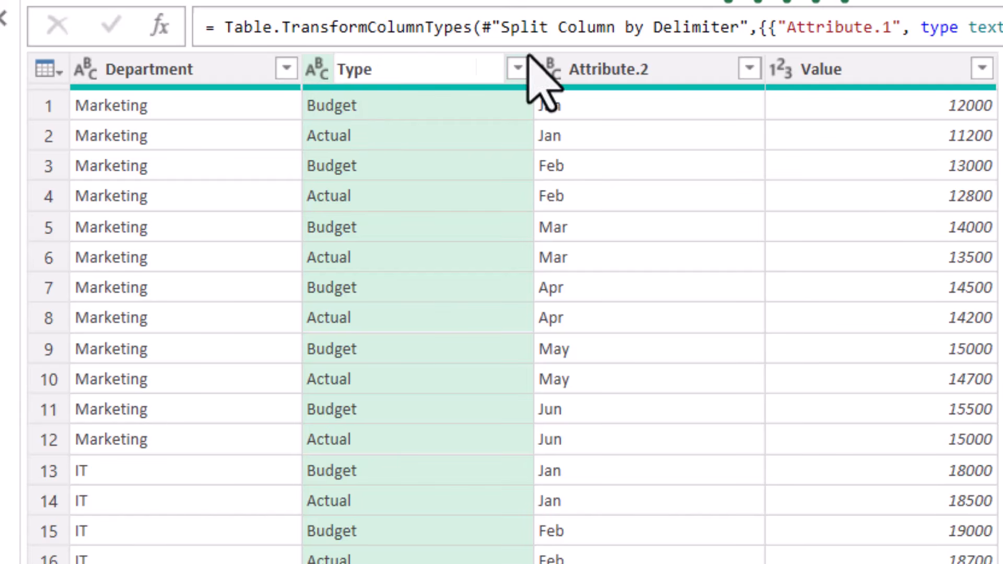
click(631, 70)
double_click(627, 68)
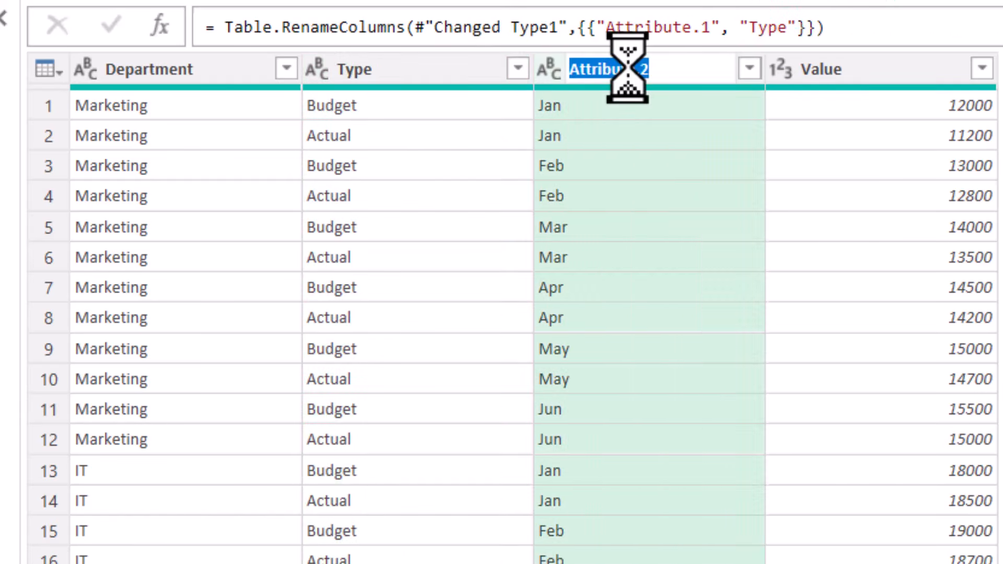
text(Month)
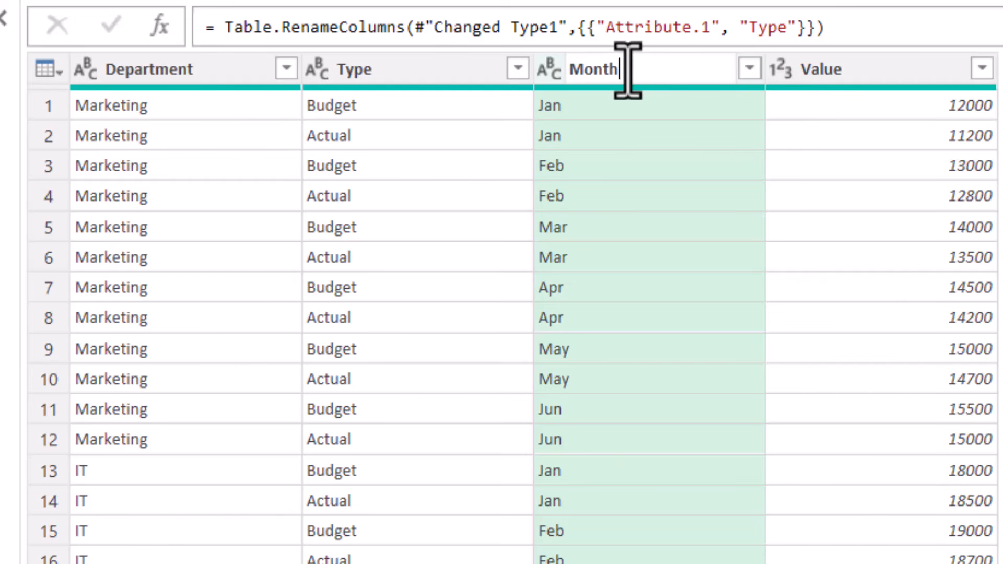
key(Return)
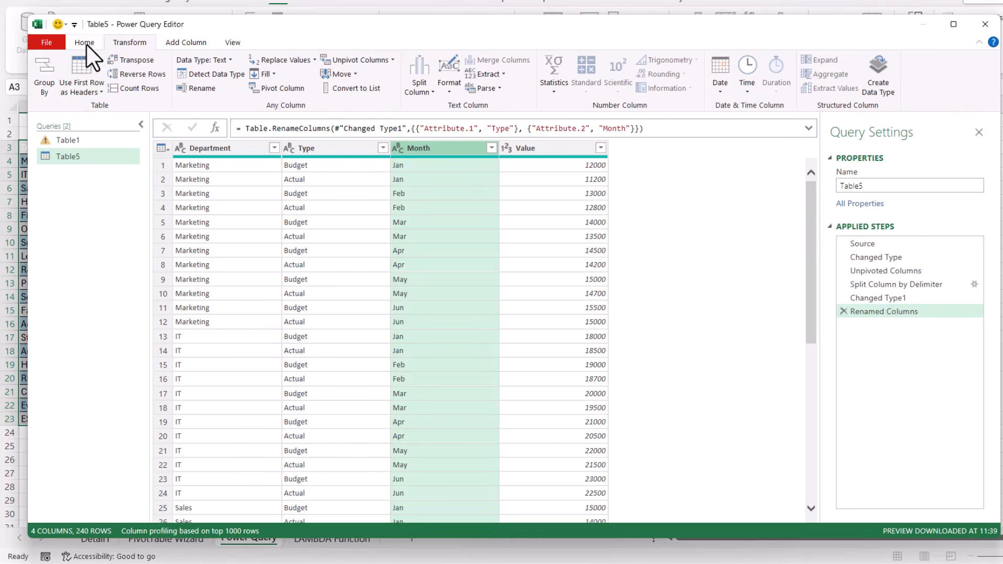
Close the Power Query Editor and load the unpivoted query into the workbook
click(85, 42)
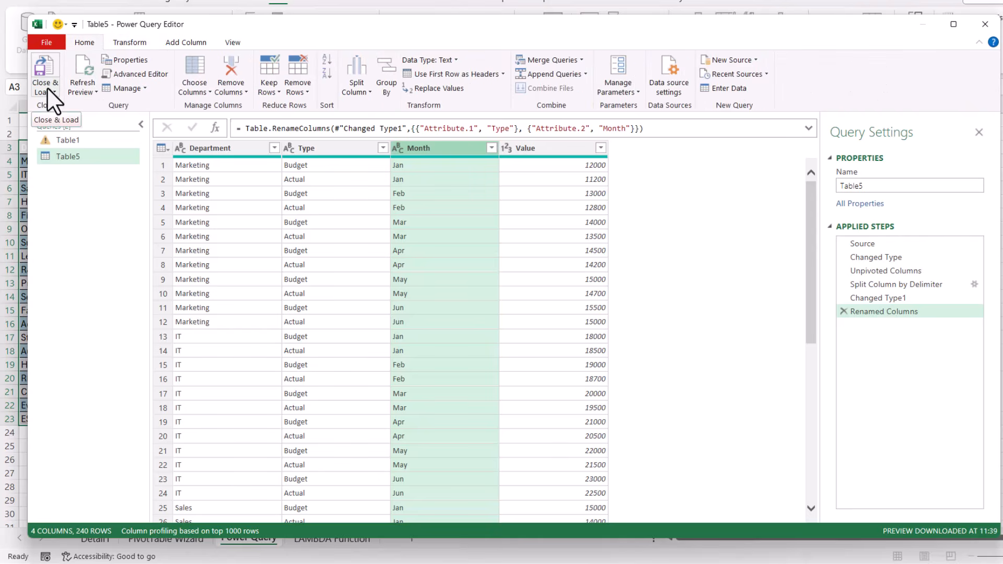
click(48, 64)
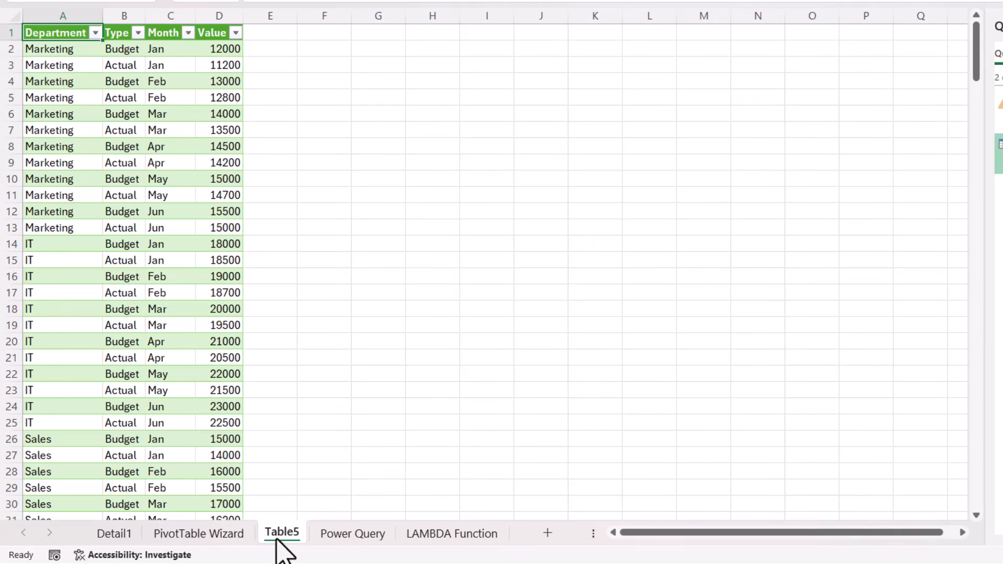
Copy the full LAMBDA formula text from cell O2 on the LAMBDA Function sheet, leaving the cell as it is
click(477, 535)
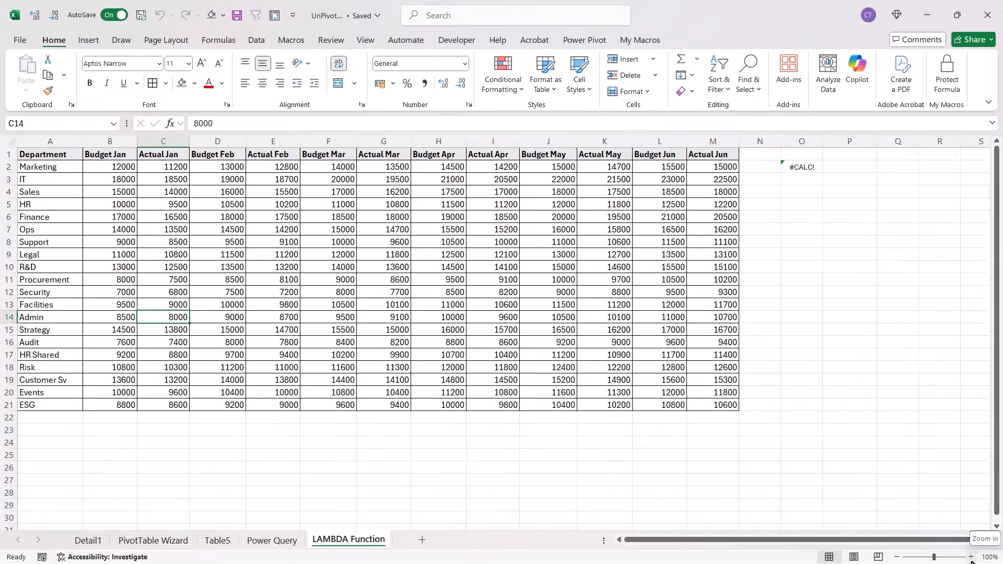
click(986, 539)
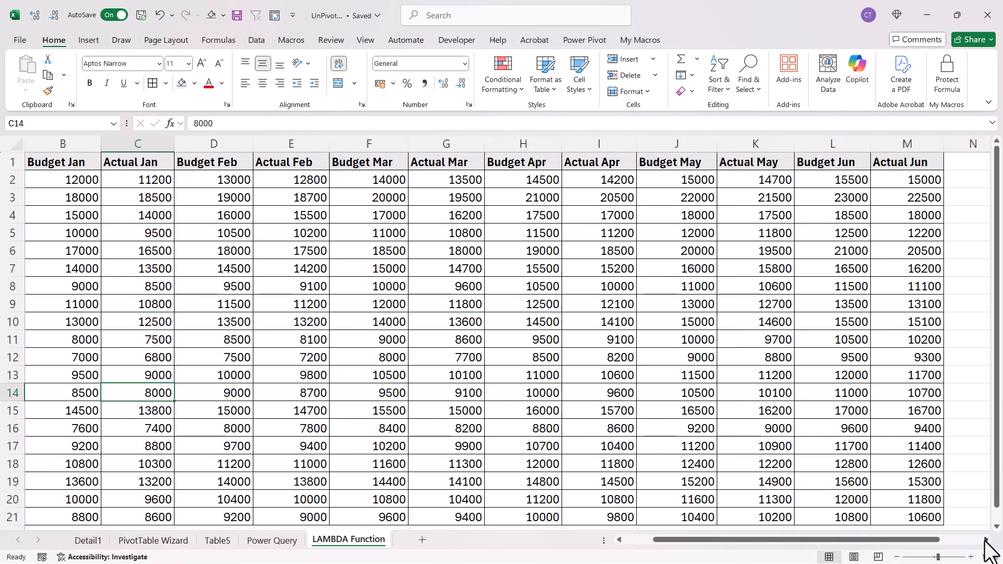
click(985, 539)
click(984, 539)
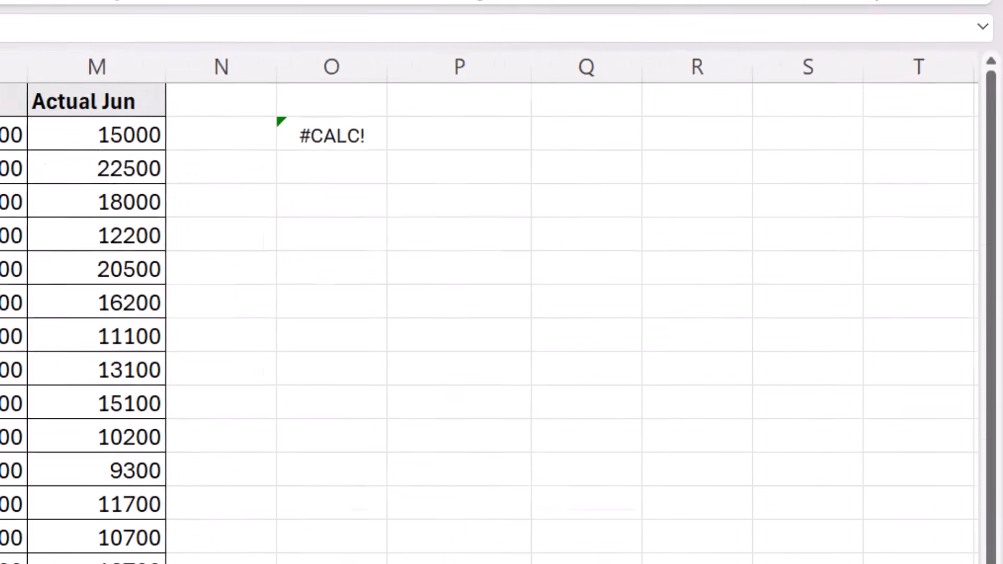
double_click(176, 127)
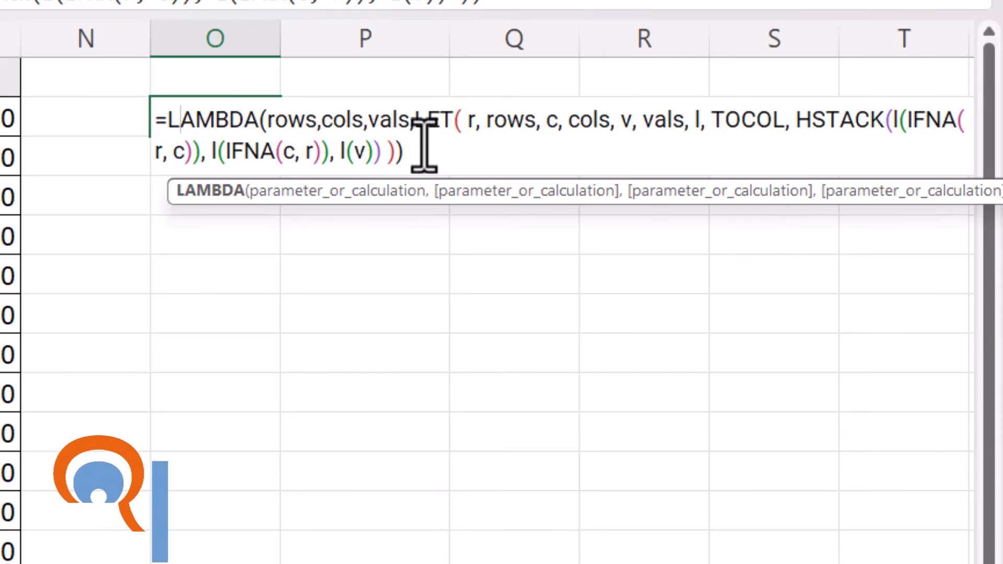
drag(414, 150, 139, 112)
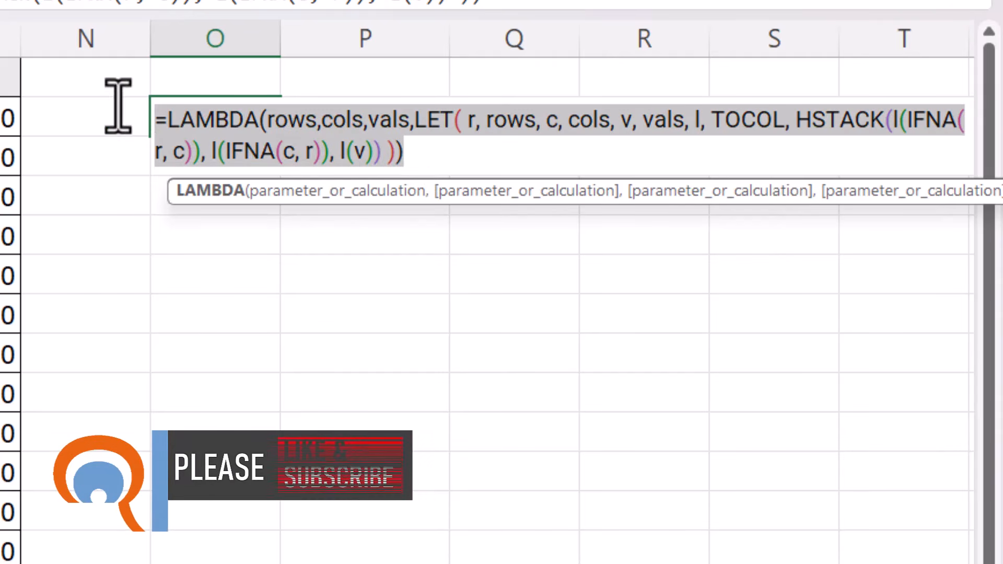
key(Return)
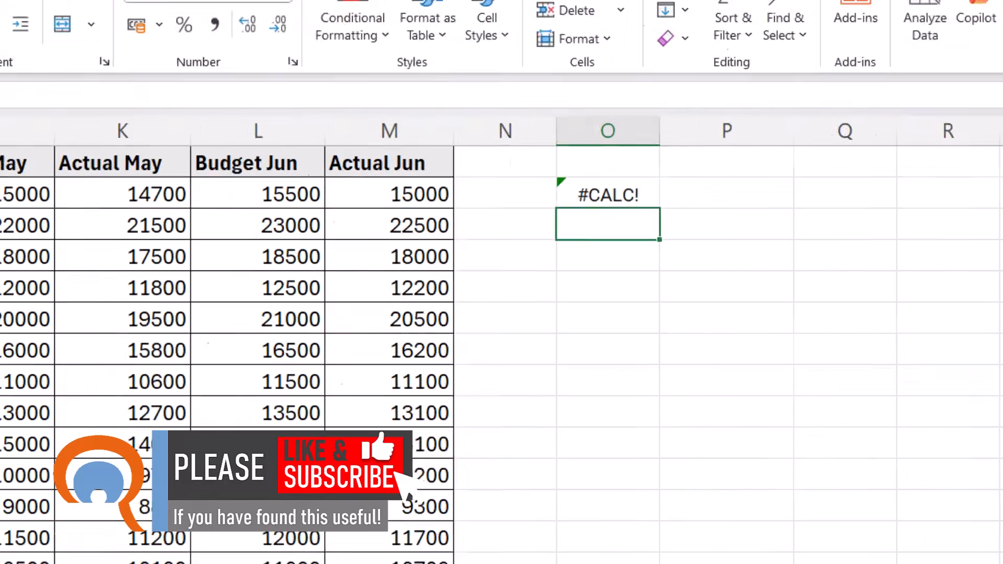
Define a workbook-scoped name UNPIVOT that refers to the copied LAMBDA formula
click(308, 55)
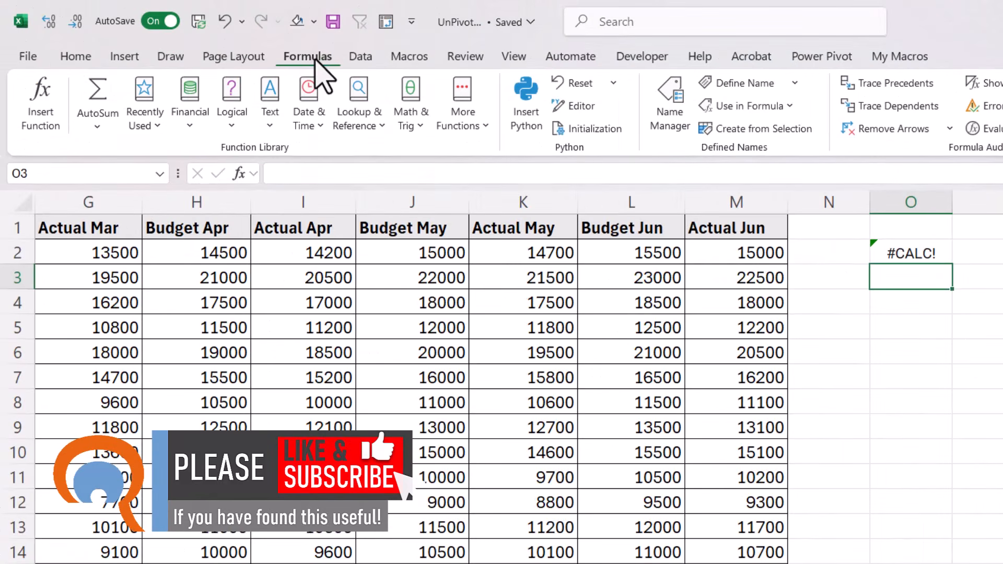
click(669, 125)
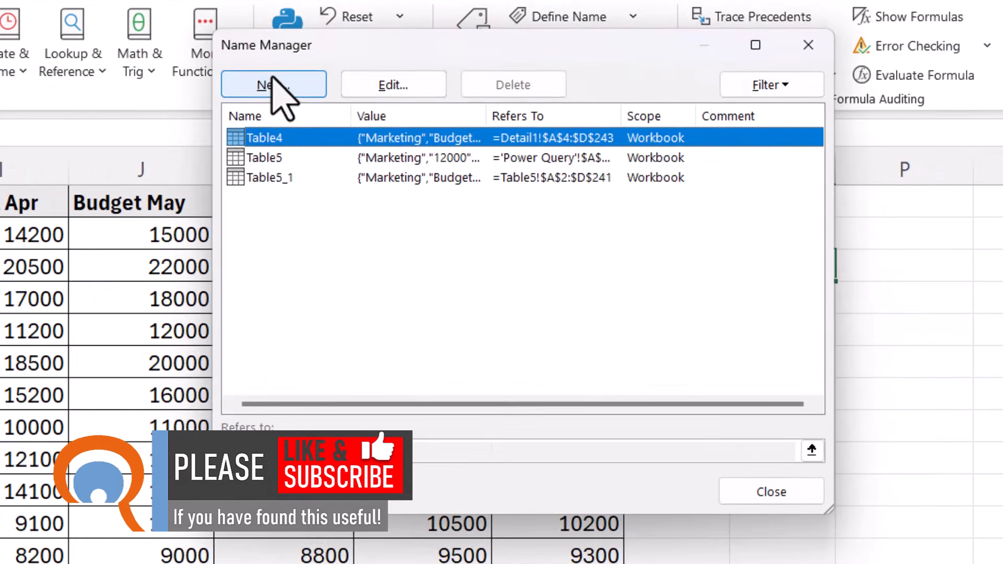
click(511, 137)
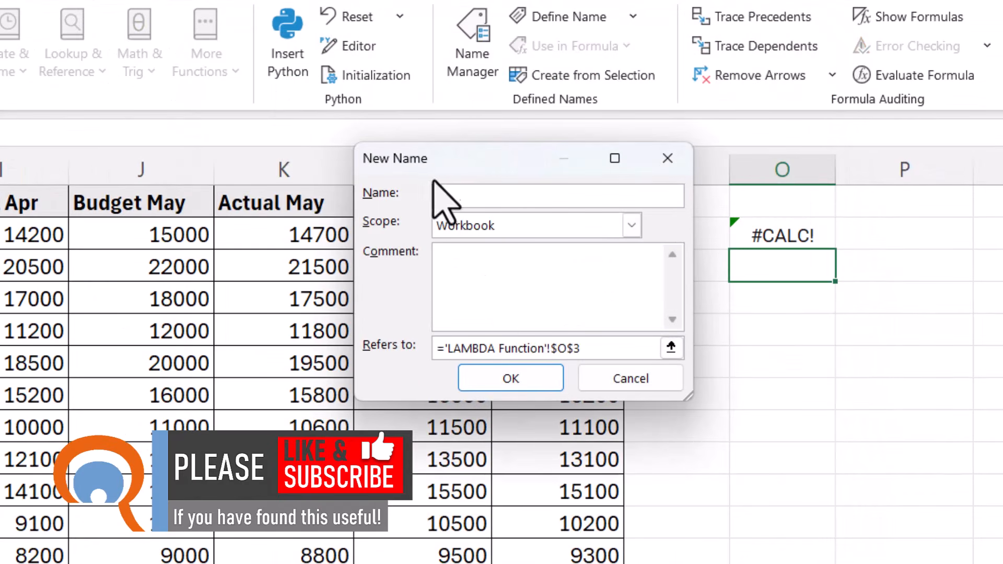
text(UNPIVOT)
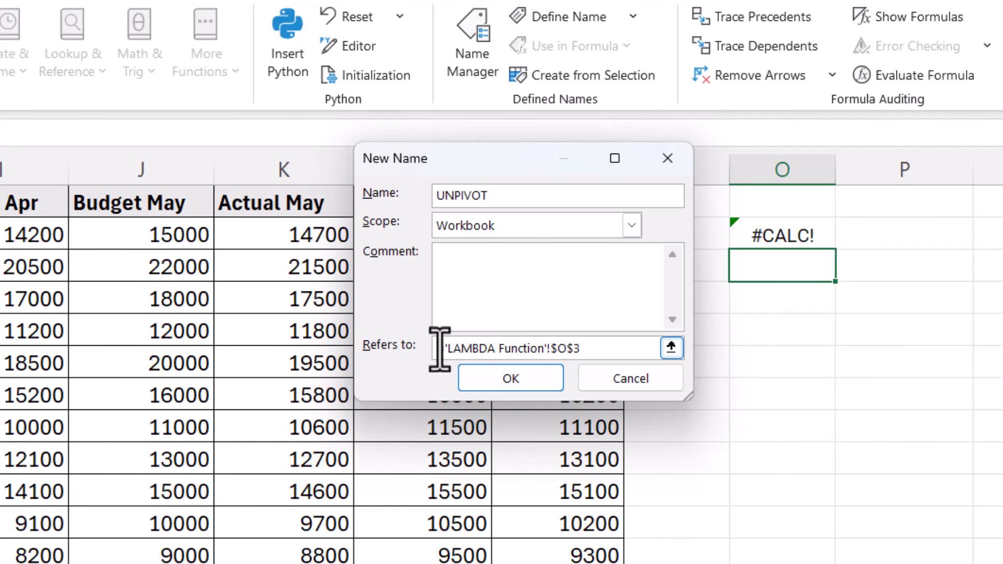
drag(439, 348, 605, 350)
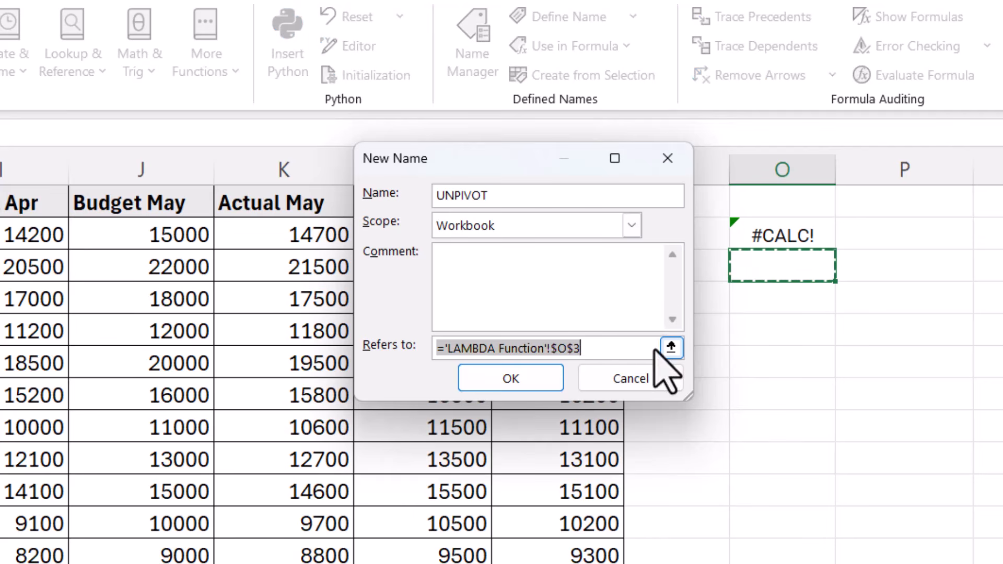
key(ctrl+v)
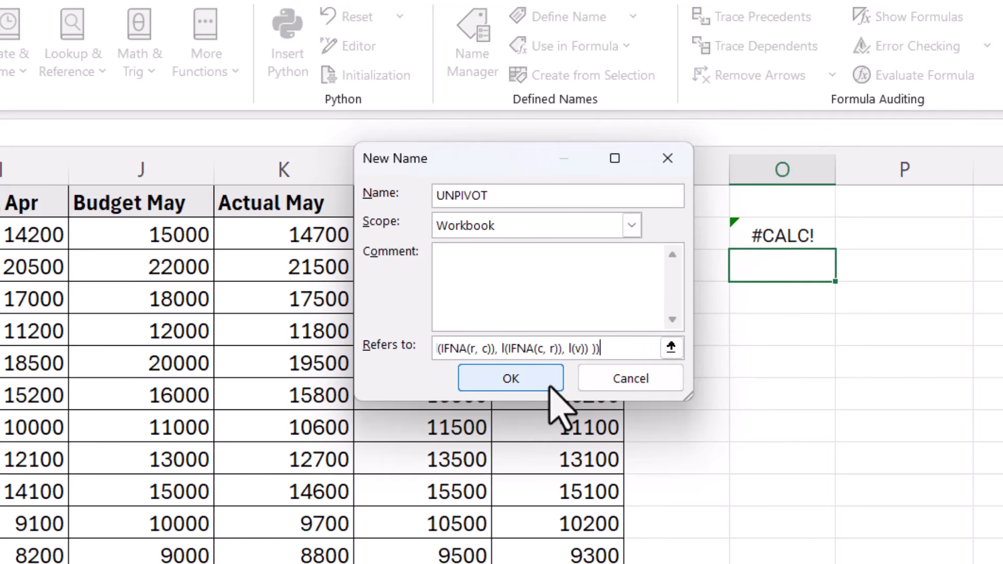
click(527, 379)
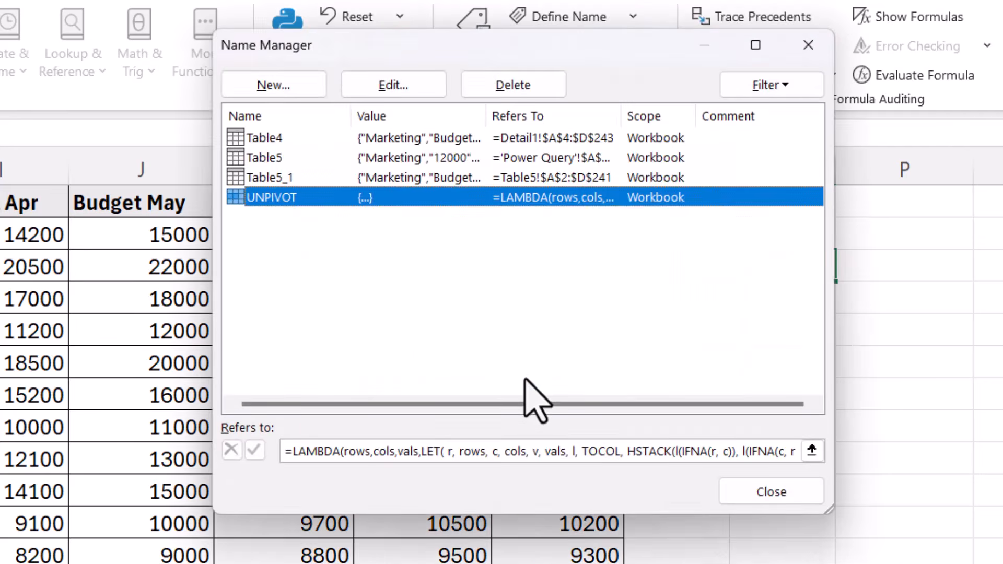
click(771, 492)
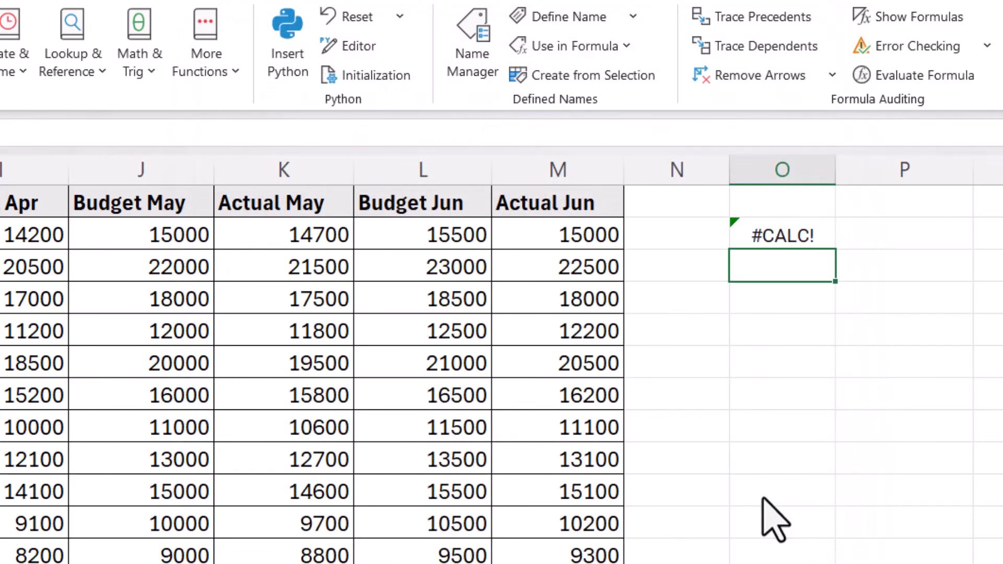
Clear the original LAMBDA formula from cell O2
click(752, 226)
key(Delete)
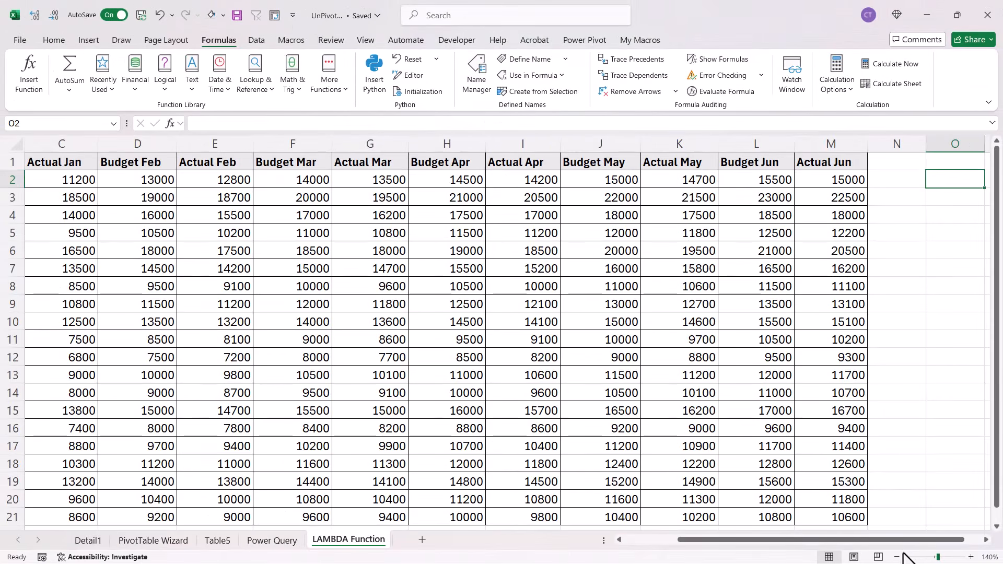
Enter =UNPIVOT(A2:A21,B1:M1,B2:M21) in O2 to unpivot the department table
click(898, 556)
click(898, 556)
click(898, 556)
click(898, 556)
click(898, 556)
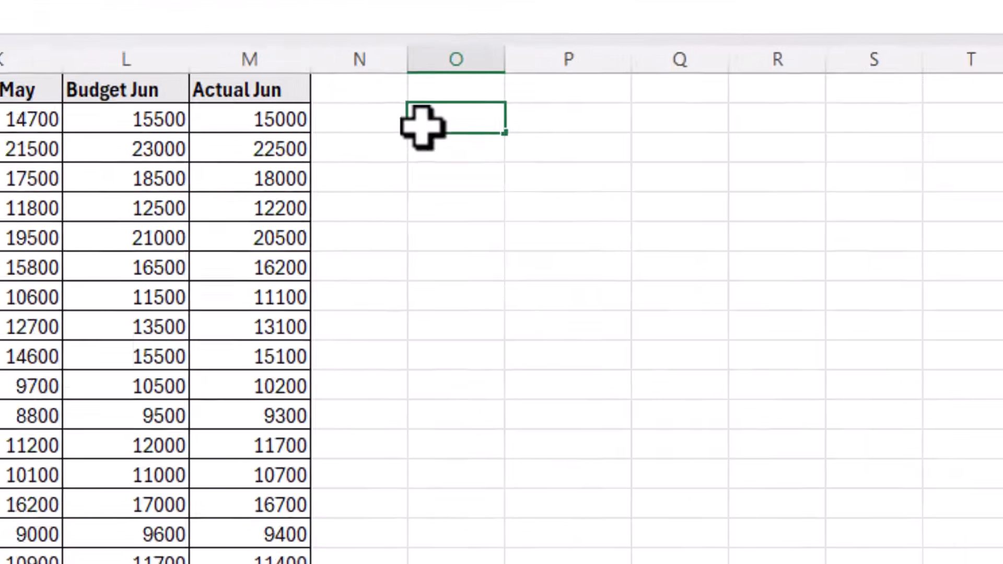
text(=UN)
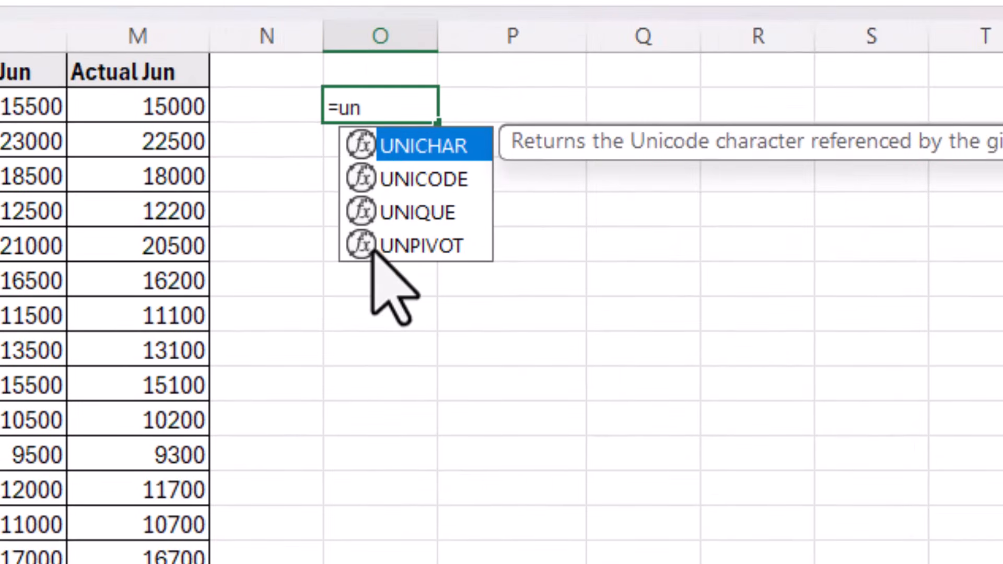
double_click(374, 249)
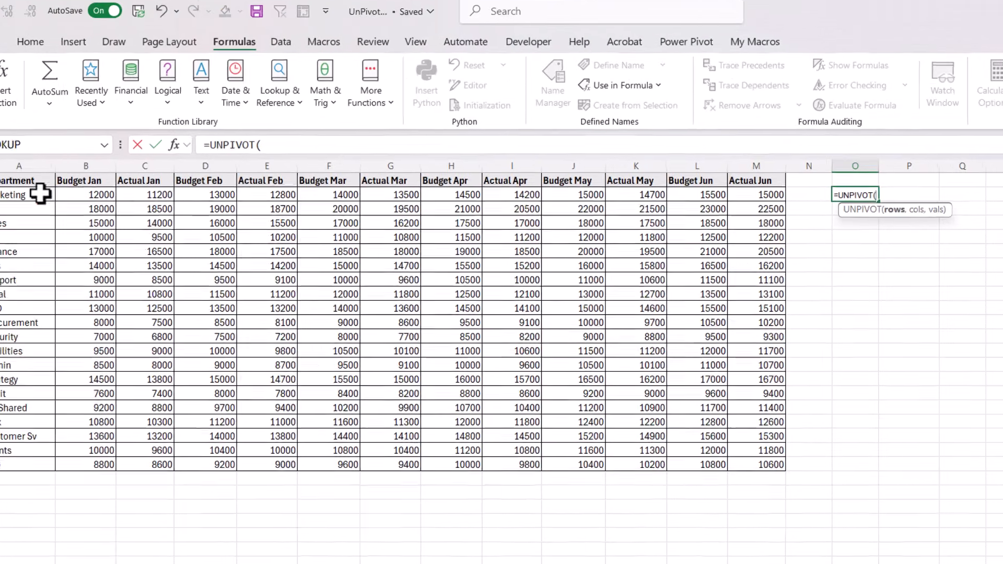
drag(40, 193, 60, 460)
text(,)
drag(103, 182, 771, 183)
text(,)
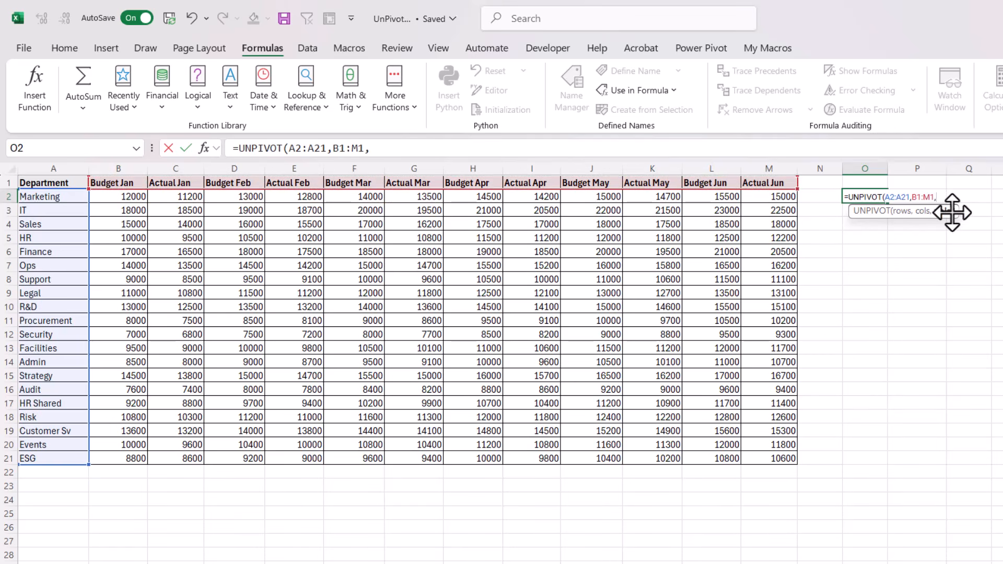
drag(131, 198, 757, 454)
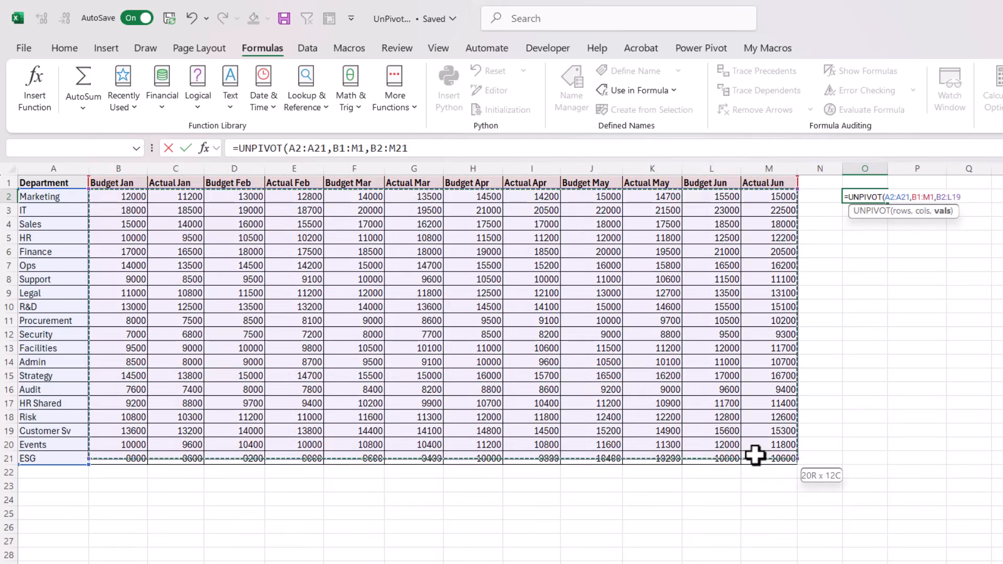
text())
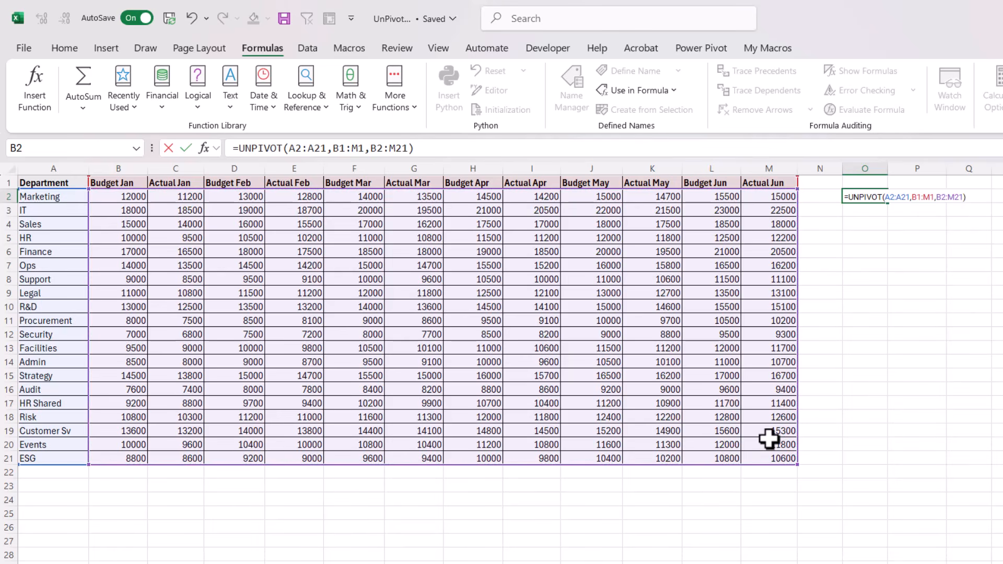
key(Return)
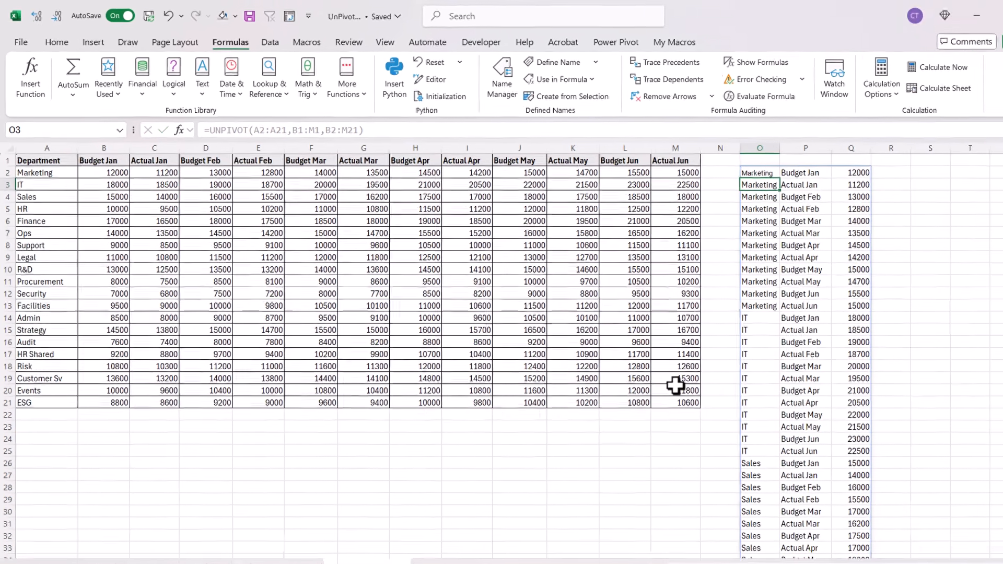